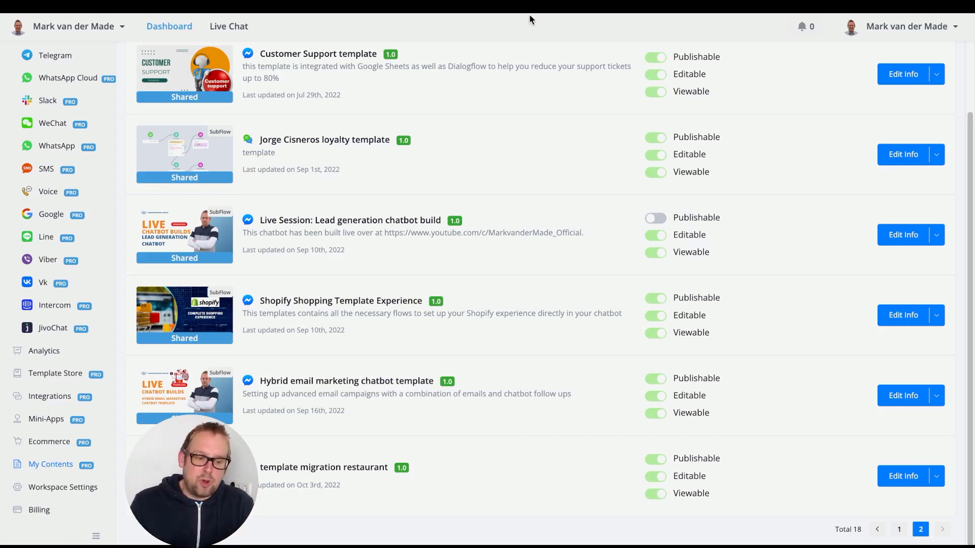
Start a new bot template from the Chatbot Templates source bot and set its type to Sub Flow Template
{"action": "scroll", "coordinate": [858, 190], "scroll_direction": "up", "scroll_amount": 3}
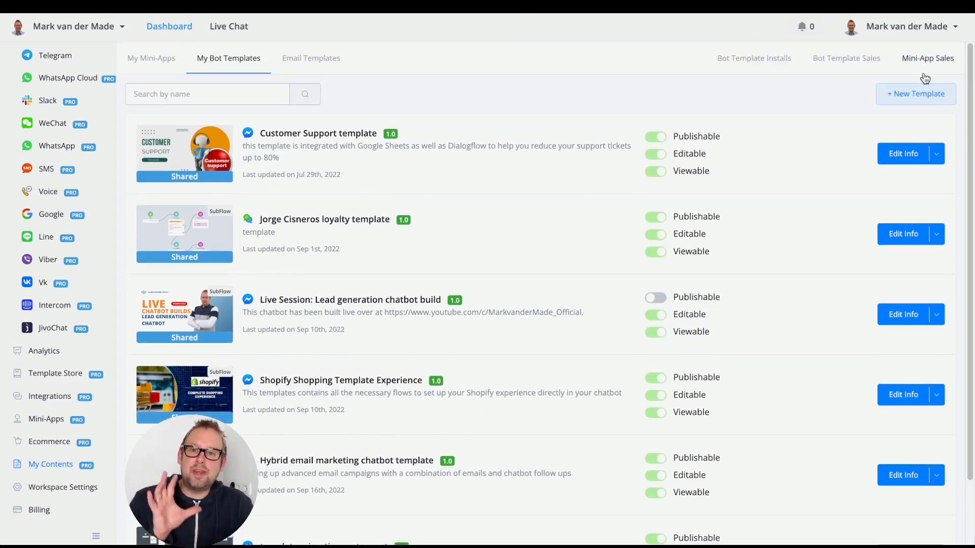
{"action": "left_click", "coordinate": [919, 94]}
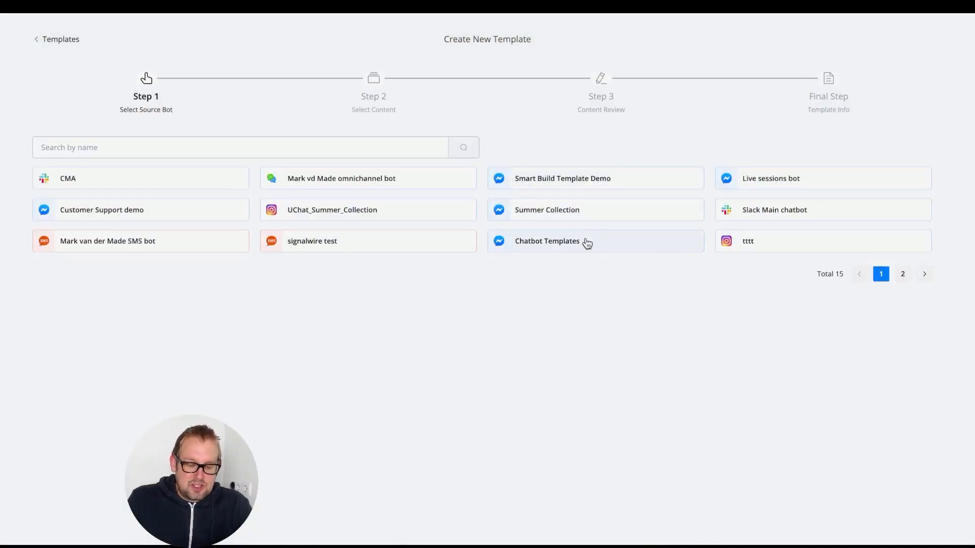
{"action": "left_click", "coordinate": [589, 241]}
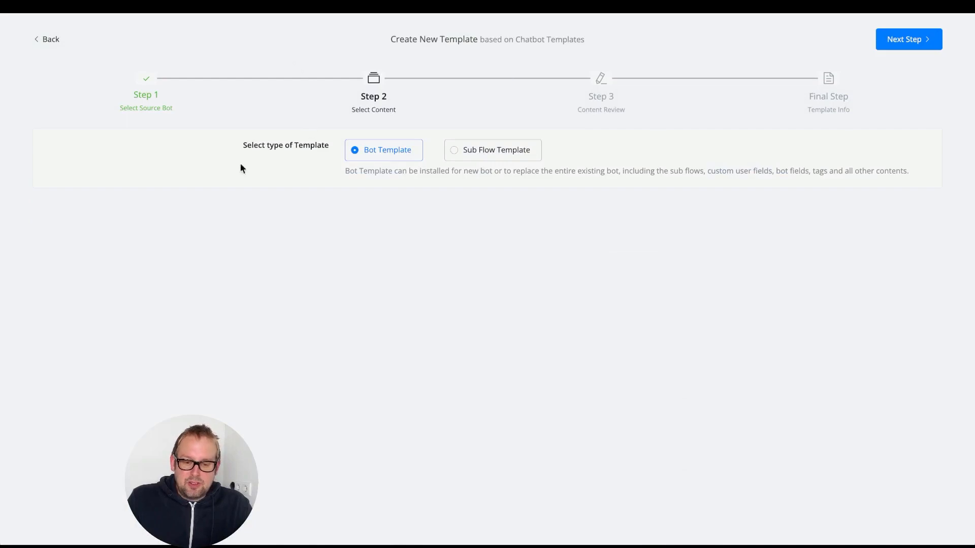
{"action": "left_click", "coordinate": [495, 155]}
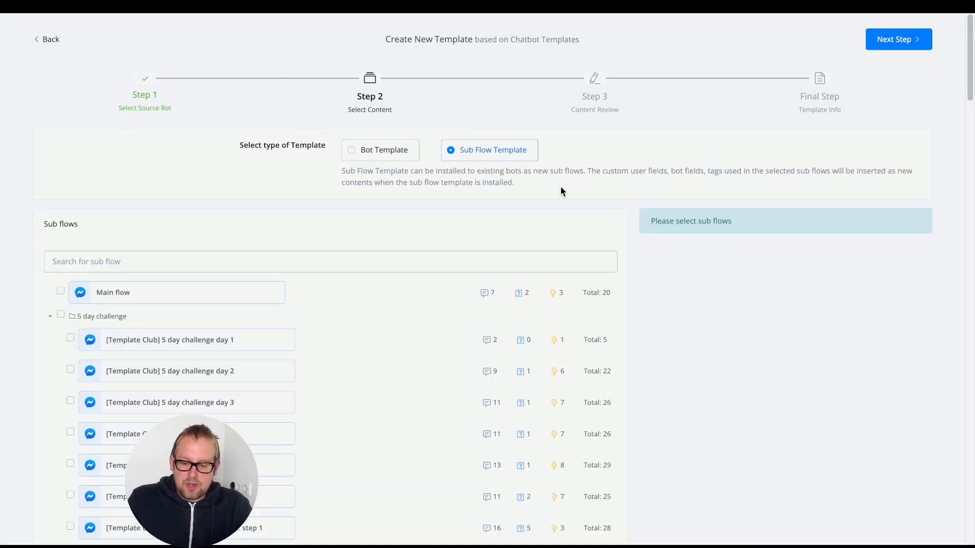
Select all sub flows in the Agency Template folder as template content and proceed to the content review
{"action": "scroll", "coordinate": [561, 191], "scroll_direction": "down", "scroll_amount": 3}
{"action": "scroll", "coordinate": [562, 192], "scroll_direction": "down", "scroll_amount": 5}
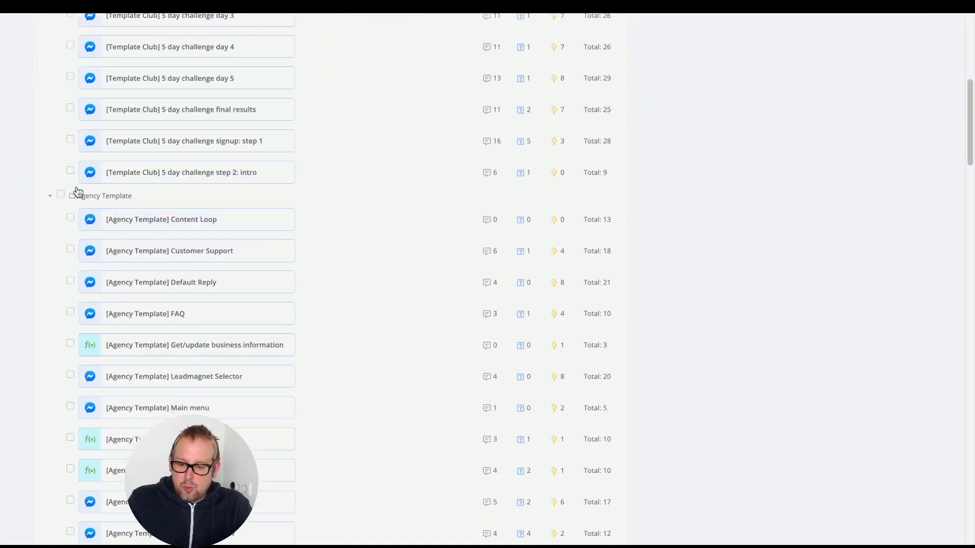
{"action": "left_click", "coordinate": [61, 196]}
{"action": "scroll", "coordinate": [372, 233], "scroll_direction": "down", "scroll_amount": 8}
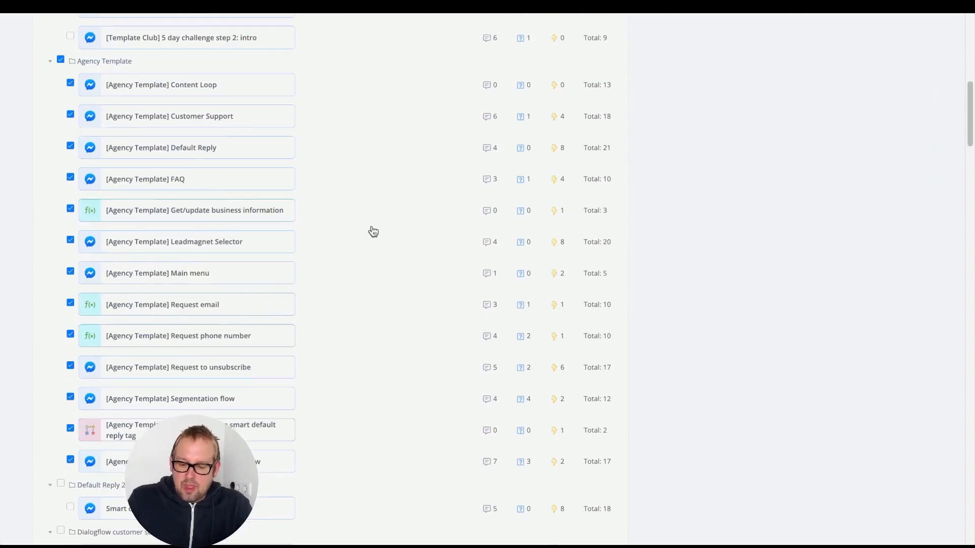
{"action": "scroll", "coordinate": [373, 232], "scroll_direction": "up", "scroll_amount": 6}
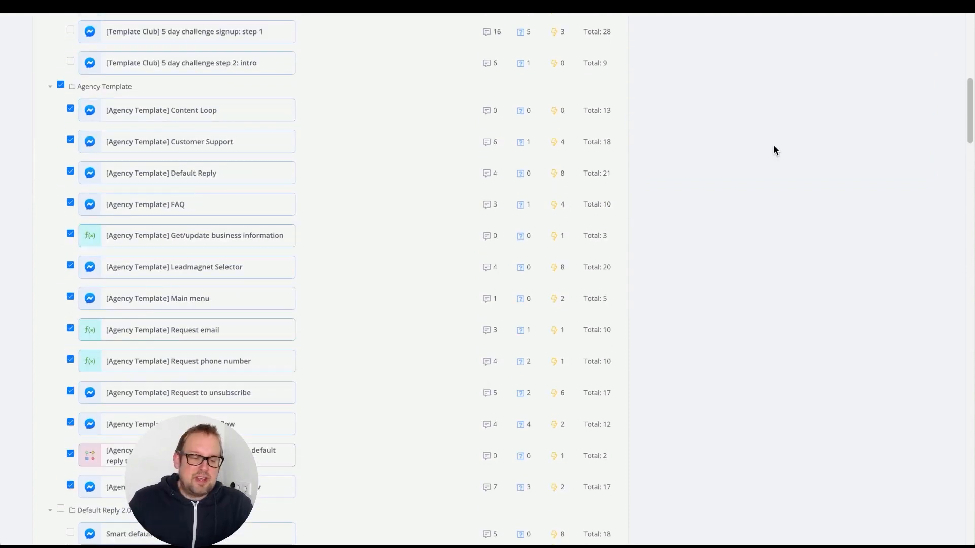
{"action": "scroll", "coordinate": [772, 142], "scroll_direction": "up", "scroll_amount": 10}
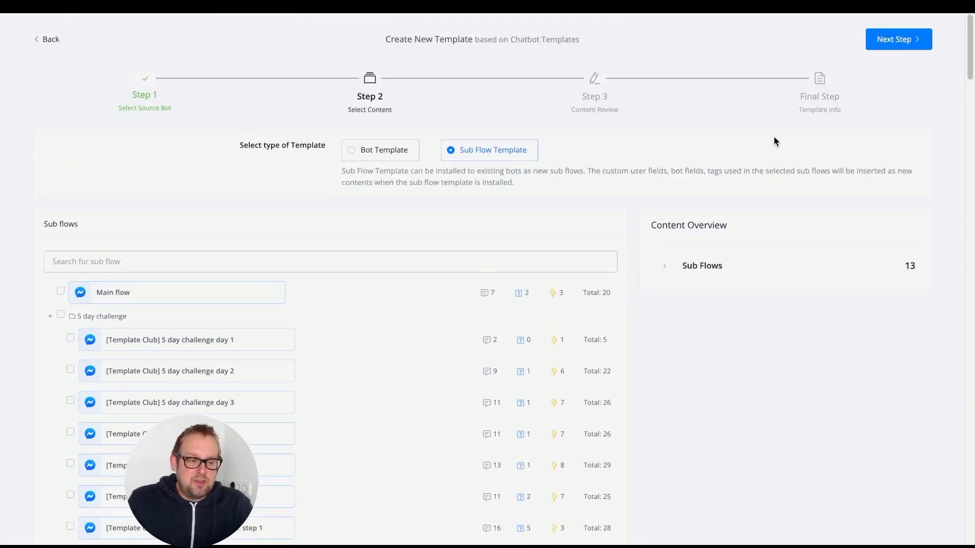
{"action": "left_click", "coordinate": [901, 41]}
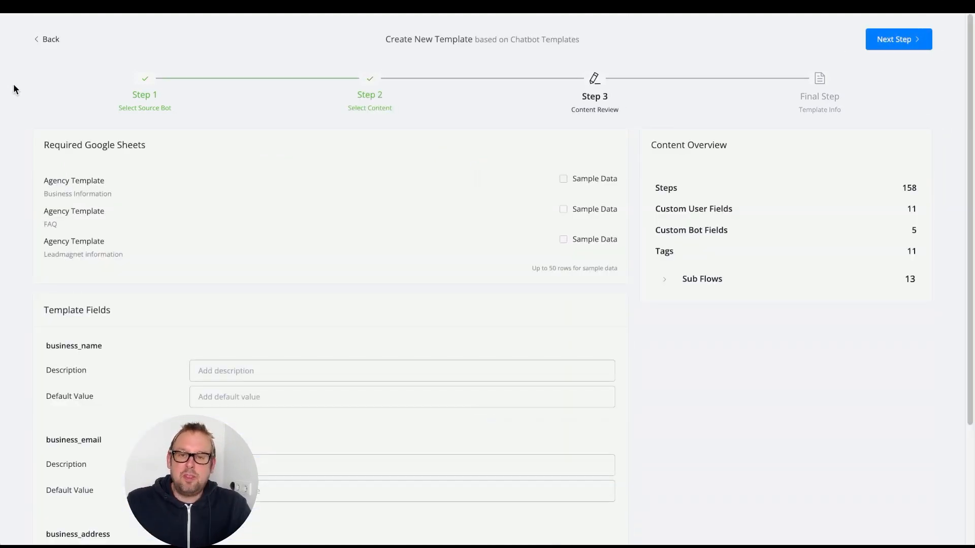
{"action": "left_click_drag", "start_coordinate": [43, 145], "coordinate": [170, 145]}
{"action": "left_click", "coordinate": [169, 145]}
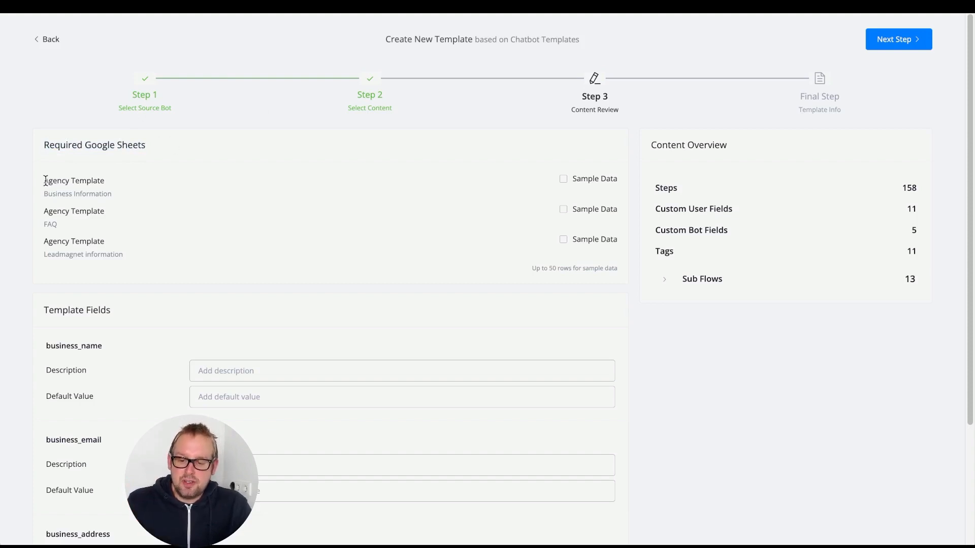
{"action": "left_click_drag", "start_coordinate": [46, 180], "coordinate": [123, 185]}
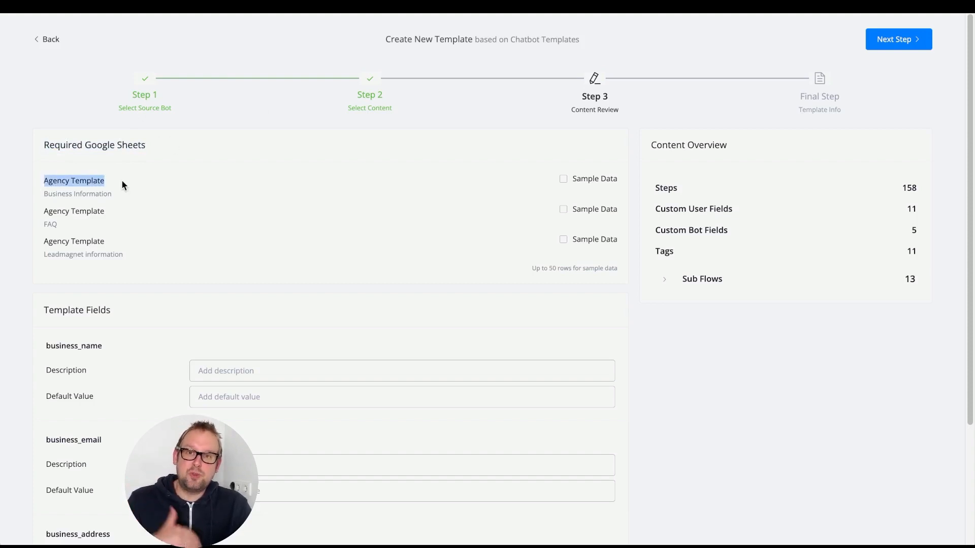
{"action": "left_click_drag", "start_coordinate": [112, 195], "coordinate": [40, 199]}
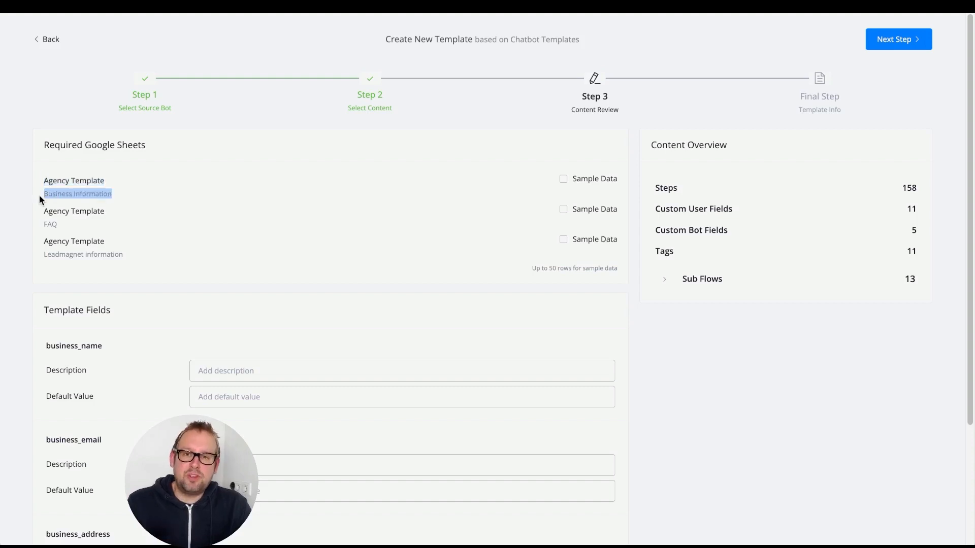
{"action": "left_click", "coordinate": [183, 192]}
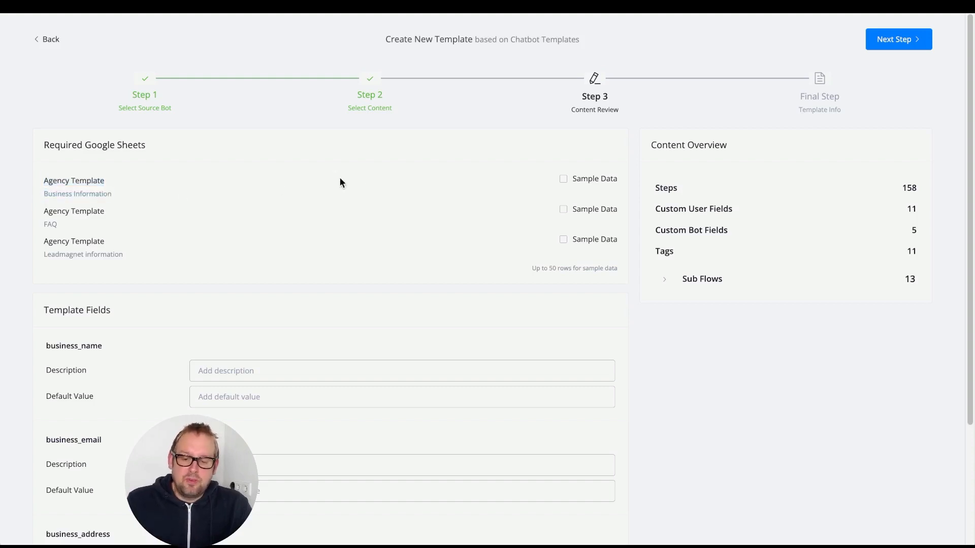
Include sample data for the Business Information, FAQ and Leadmagnet information sheets and continue to the final template info step
{"action": "left_click", "coordinate": [587, 181]}
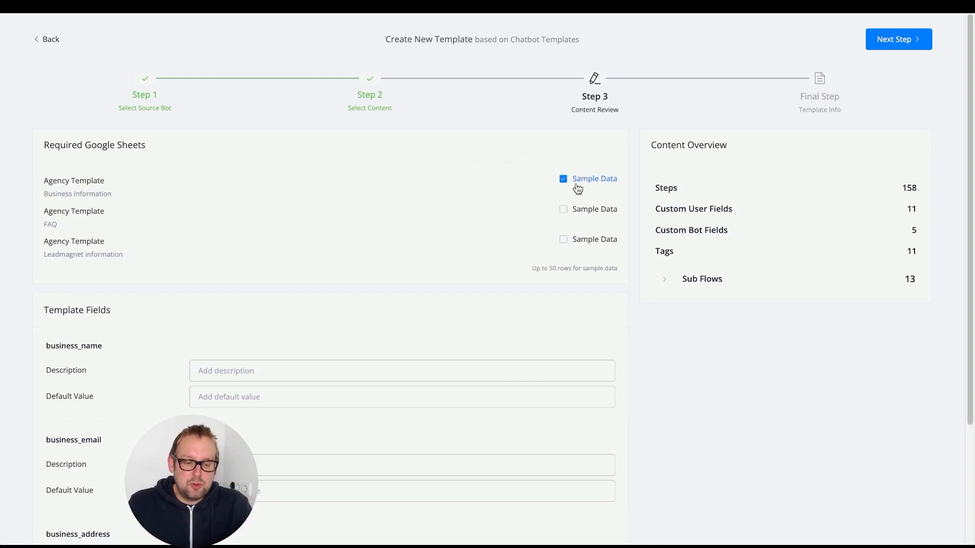
{"action": "left_click", "coordinate": [564, 210]}
{"action": "left_click", "coordinate": [563, 240]}
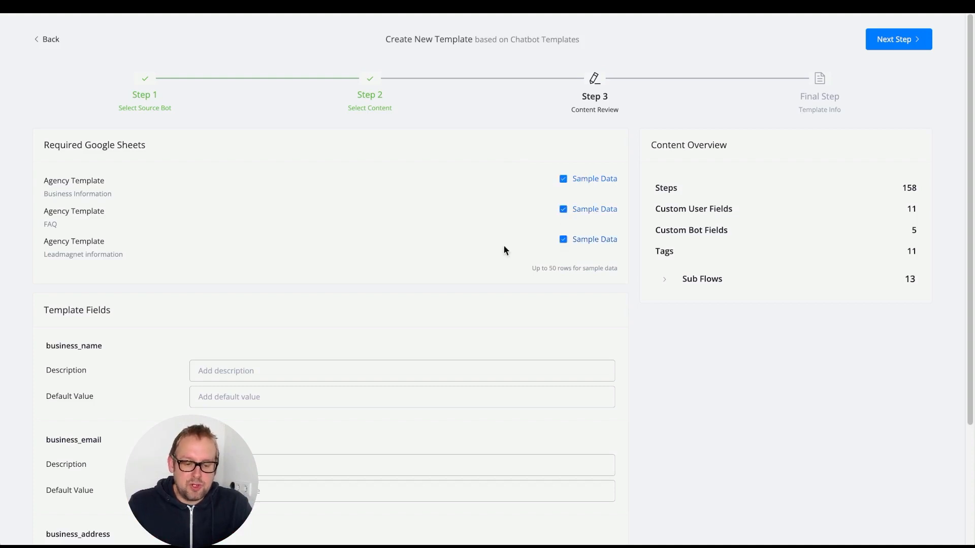
{"action": "scroll", "coordinate": [306, 243], "scroll_direction": "down", "scroll_amount": 3}
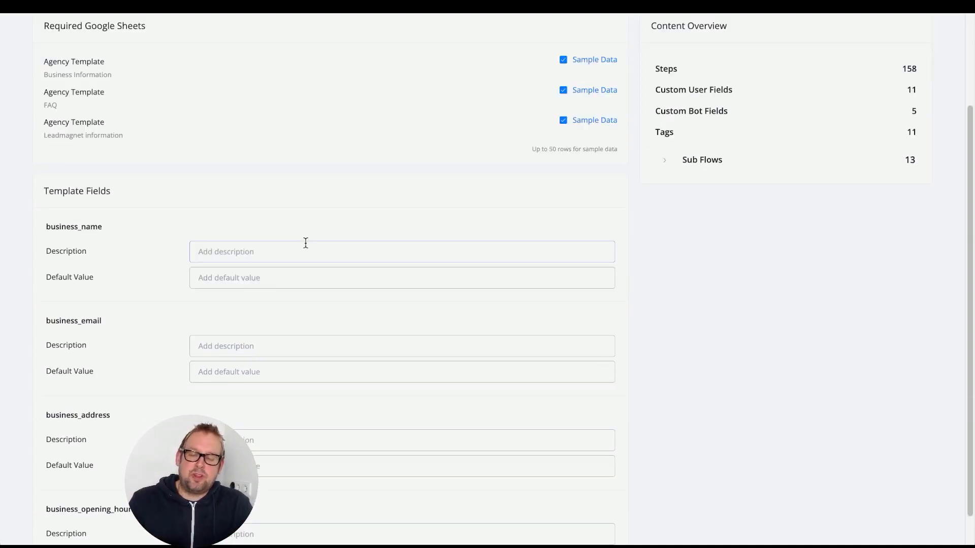
{"action": "scroll", "coordinate": [305, 244], "scroll_direction": "up", "scroll_amount": 2}
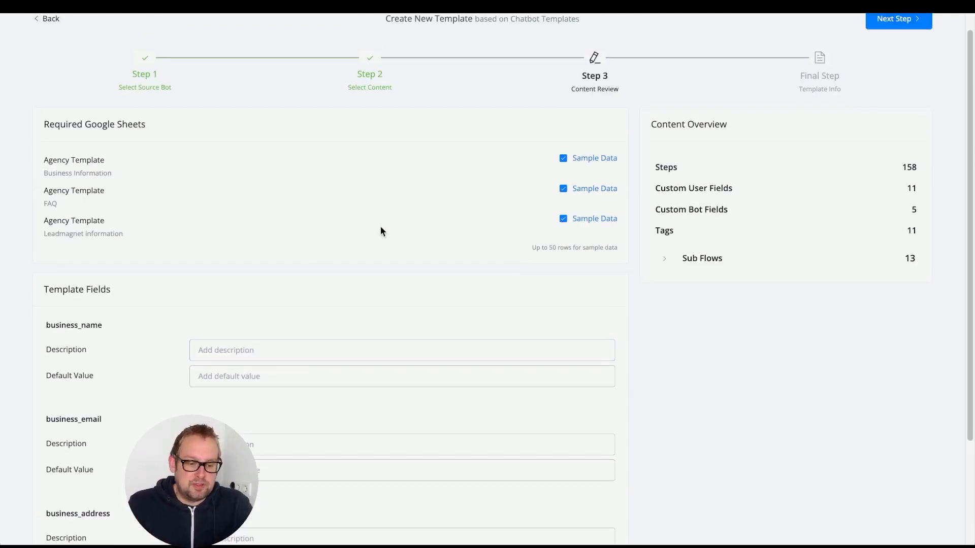
{"action": "scroll", "coordinate": [381, 227], "scroll_direction": "up", "scroll_amount": 1}
{"action": "left_click", "coordinate": [901, 39]}
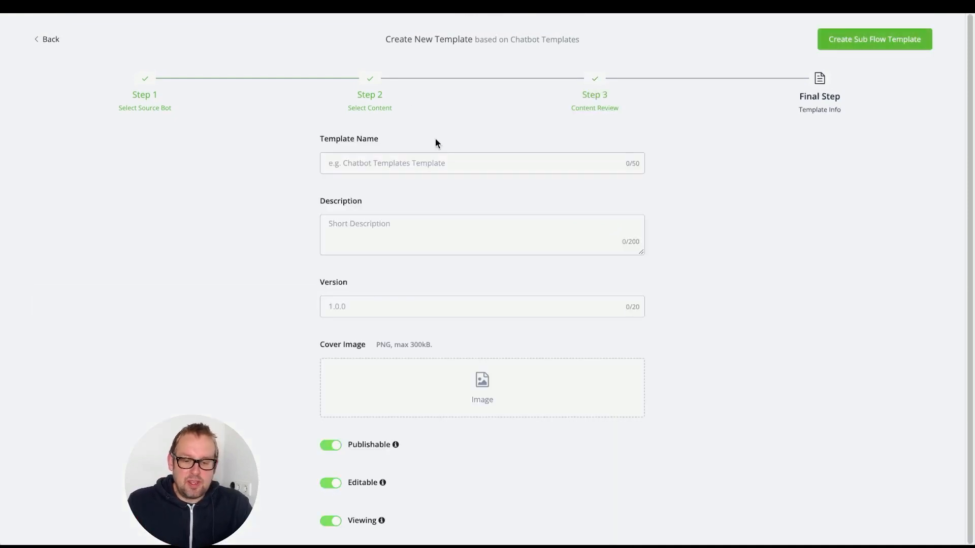
Create the sub flow template with the name "agency template demo", description "demo" and version 1.0
{"action": "left_click", "coordinate": [457, 161]}
{"action": "type", "text": "agenc"}
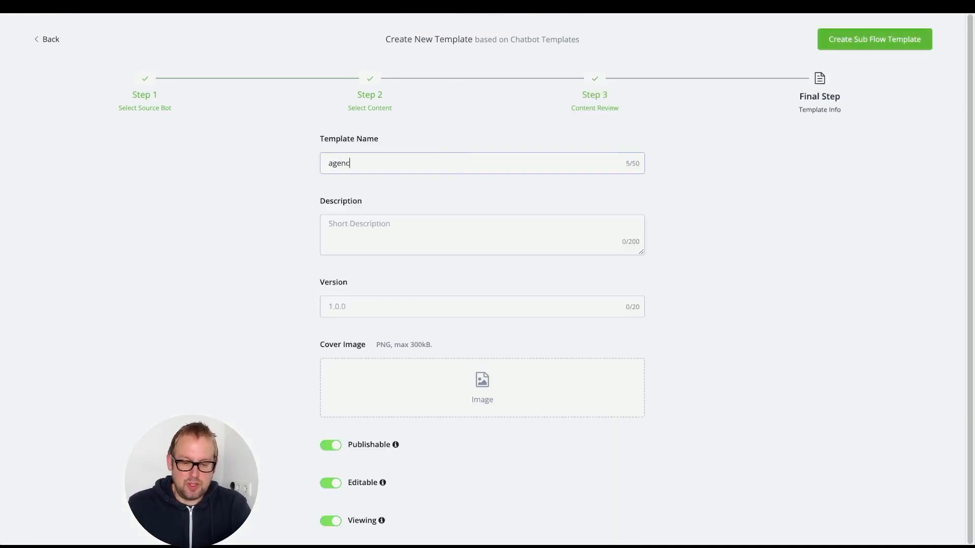
{"action": "type", "text": "y template "}
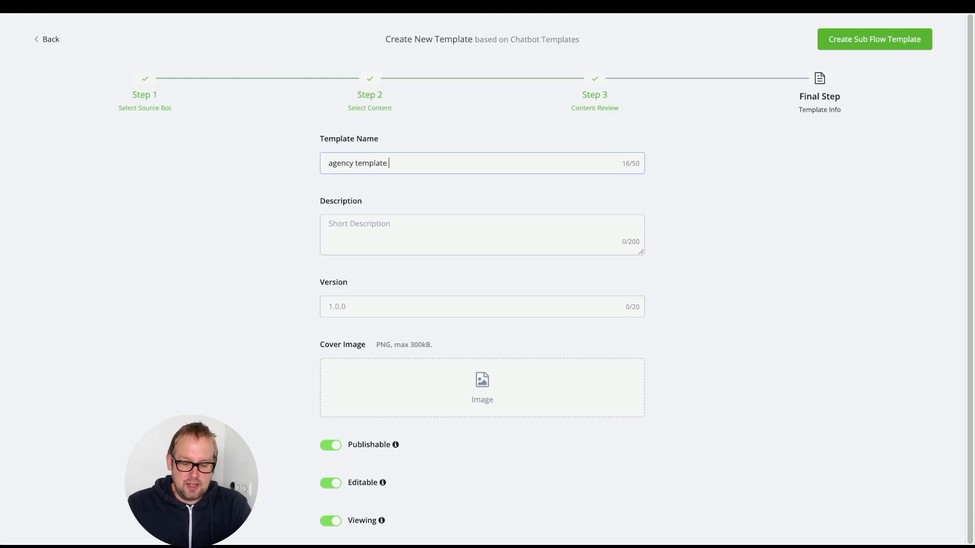
{"action": "type", "text": "demo"}
{"action": "key", "text": "Tab"}
{"action": "type", "text": "d"}
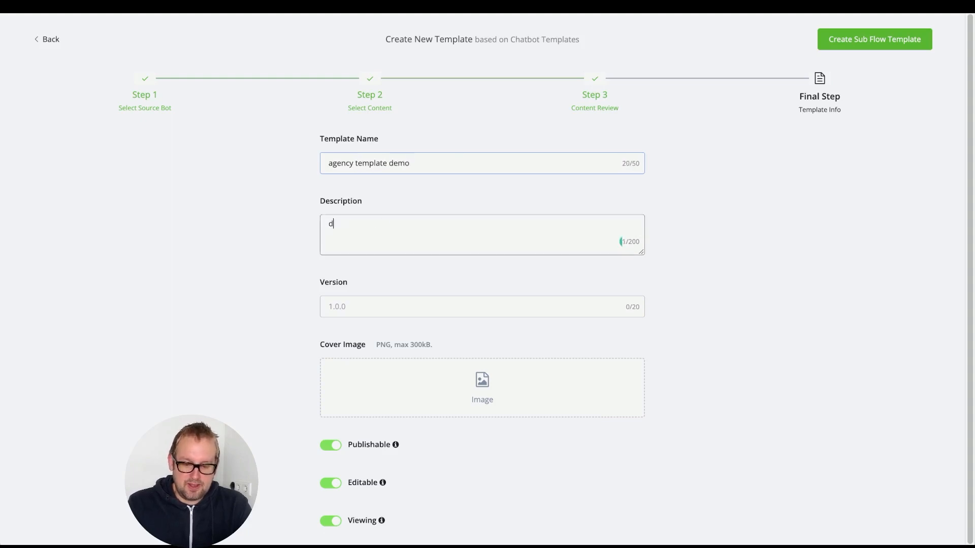
{"action": "type", "text": "emo"}
{"action": "key", "text": "Tab"}
{"action": "type", "text": "1"}
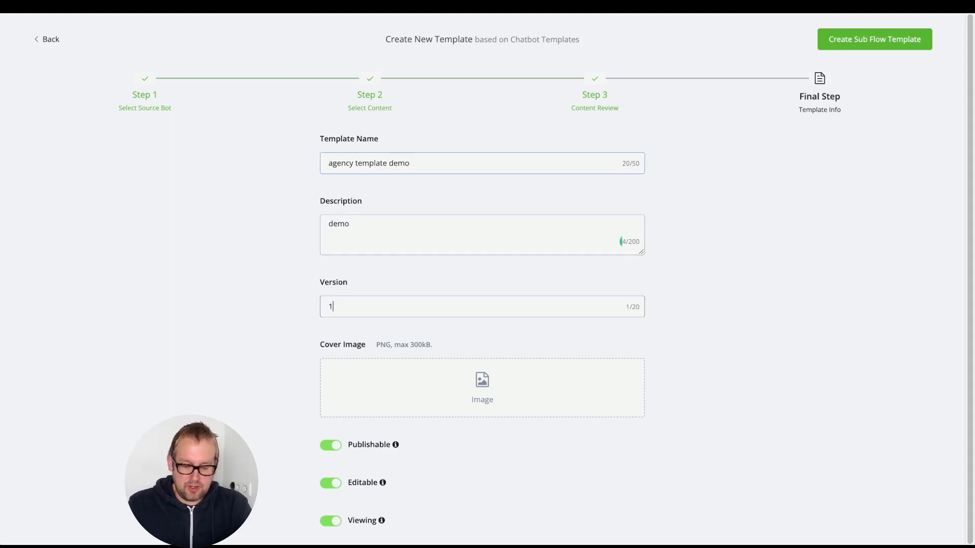
{"action": "type", "text": ".0"}
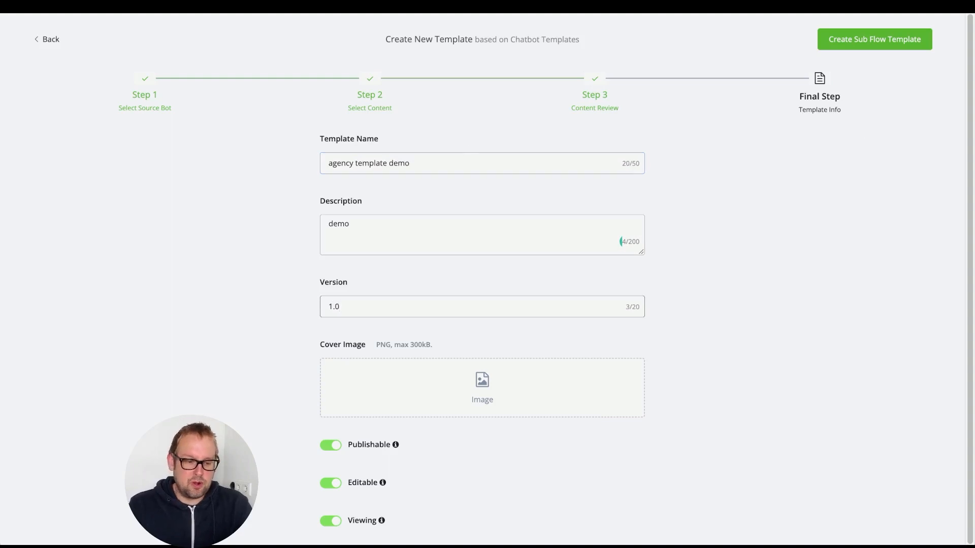
{"action": "left_click", "coordinate": [847, 45]}
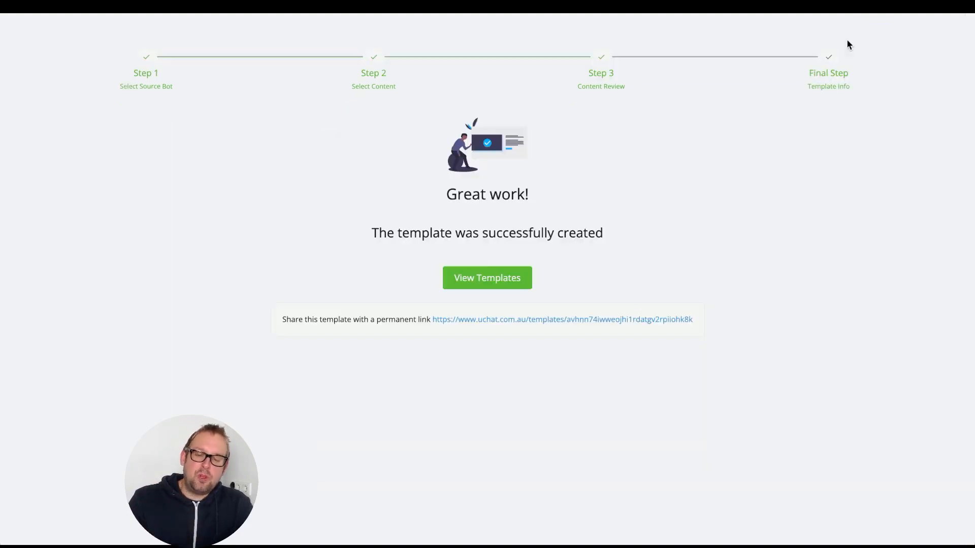
Copy the address of the new template's permanent share link and return to the bot templates list
{"action": "right_click", "coordinate": [602, 320]}
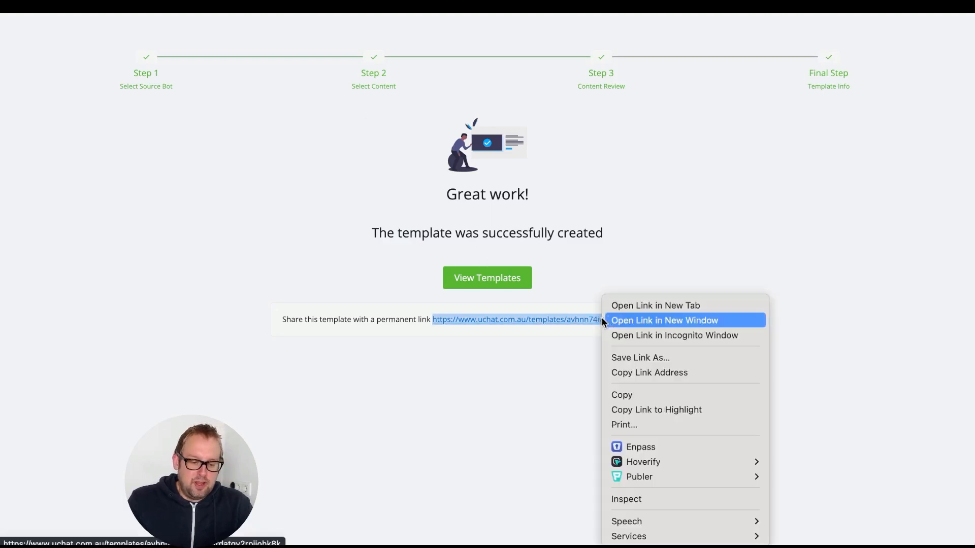
{"action": "left_click", "coordinate": [634, 372]}
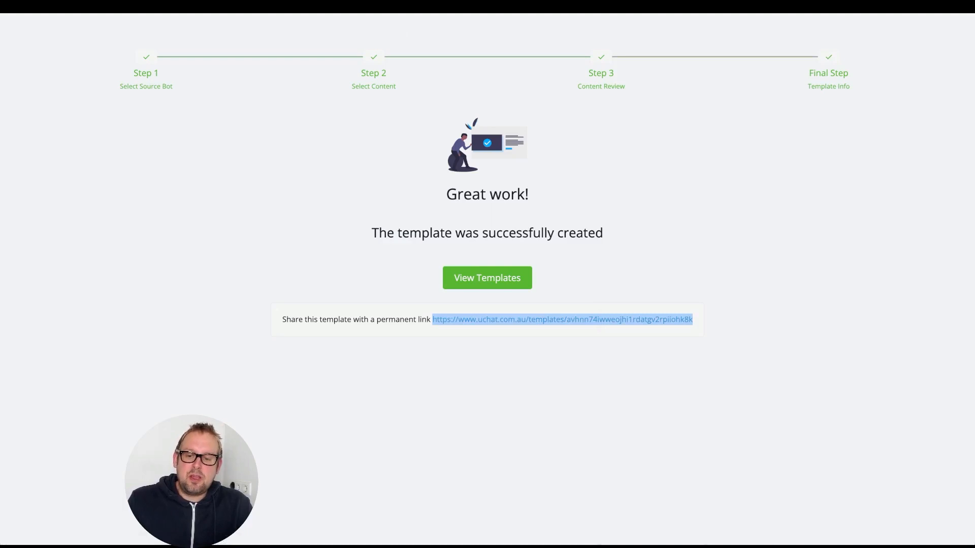
{"action": "left_click", "coordinate": [483, 274]}
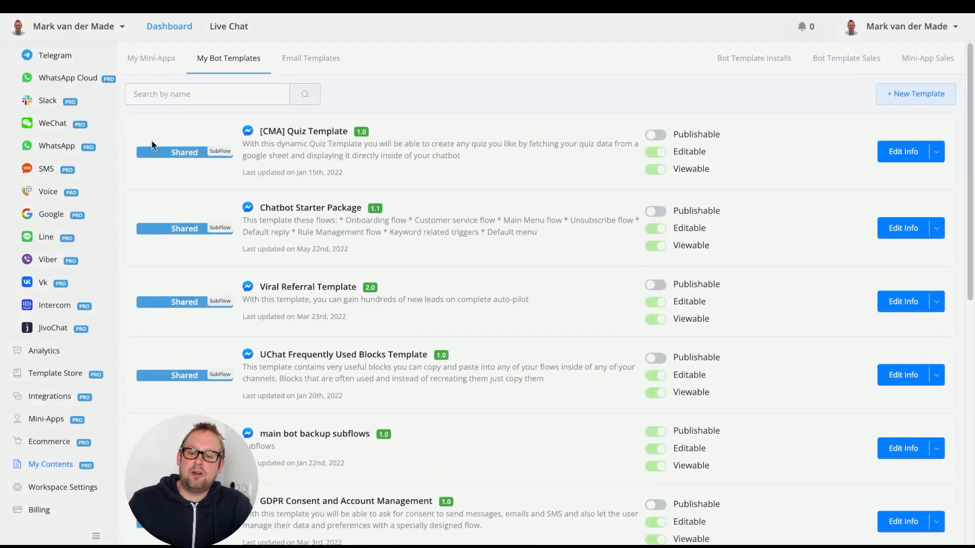
Switch to workspace 148 and connect a Google account to its Google Sheet integration
{"action": "left_click", "coordinate": [72, 26]}
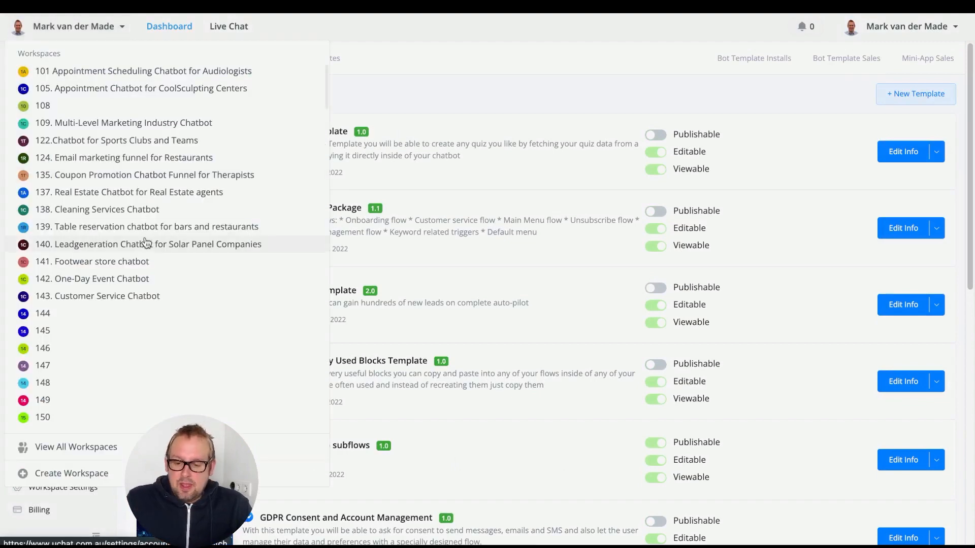
{"action": "left_click", "coordinate": [113, 382]}
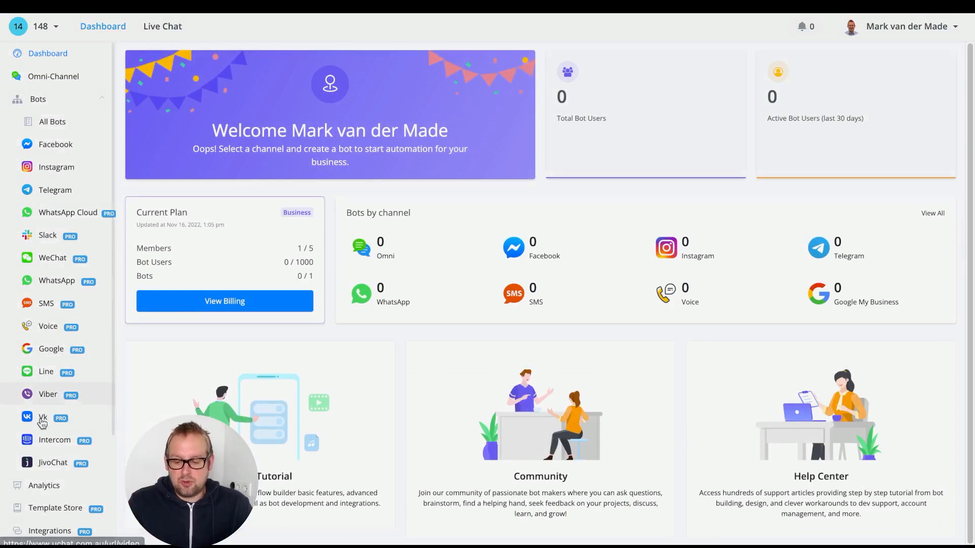
{"action": "scroll", "coordinate": [61, 445], "scroll_direction": "down", "scroll_amount": 1}
{"action": "scroll", "coordinate": [61, 445], "scroll_direction": "down", "scroll_amount": 5}
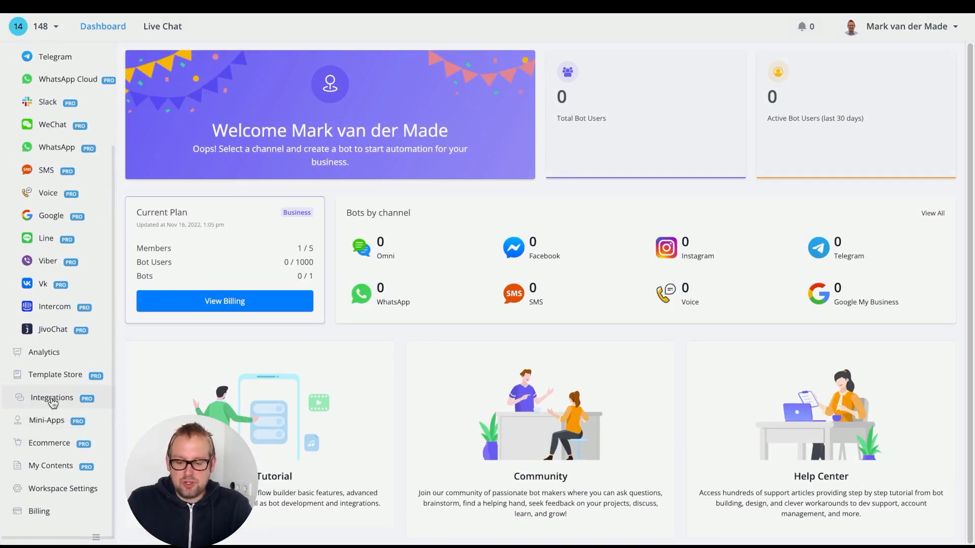
{"action": "left_click", "coordinate": [79, 401]}
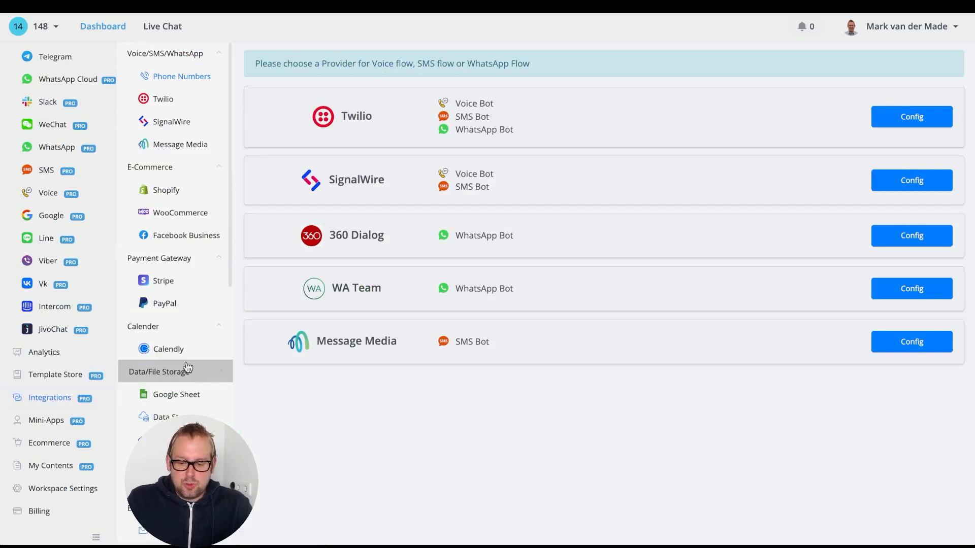
{"action": "left_click", "coordinate": [183, 395]}
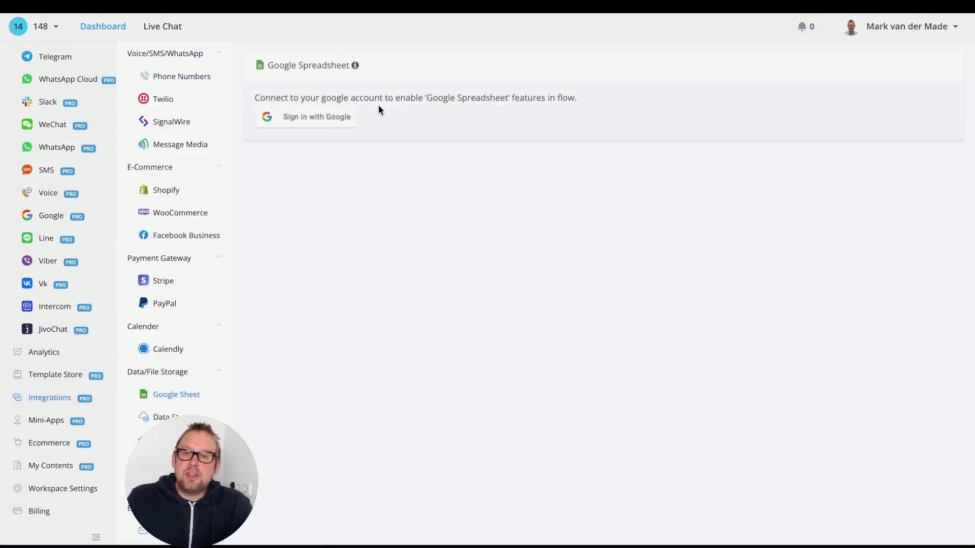
{"action": "left_click", "coordinate": [342, 116]}
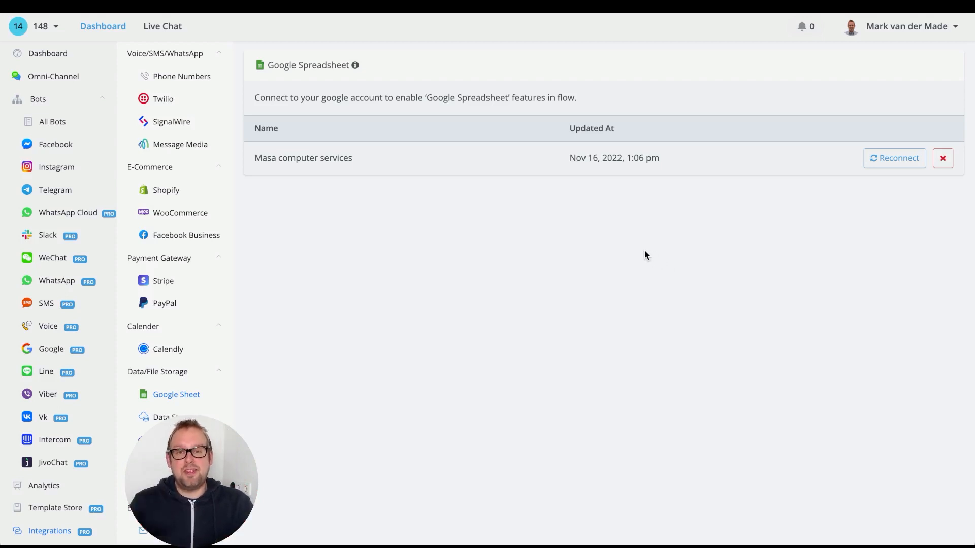
Create an omni-channel bot named "test" in workspace 148 and return to the list of all bots
{"action": "left_click", "coordinate": [51, 76]}
{"action": "left_click", "coordinate": [174, 133]}
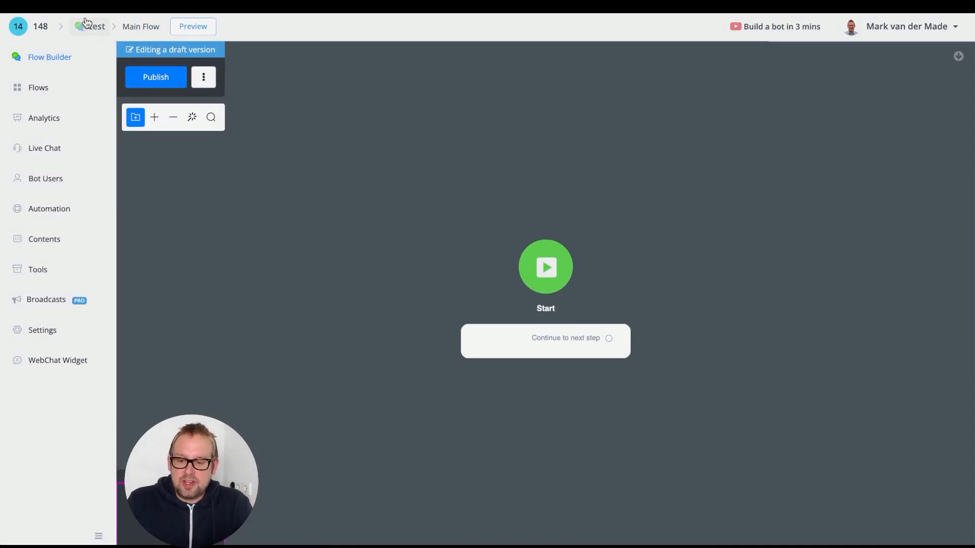
{"action": "left_click", "coordinate": [98, 30]}
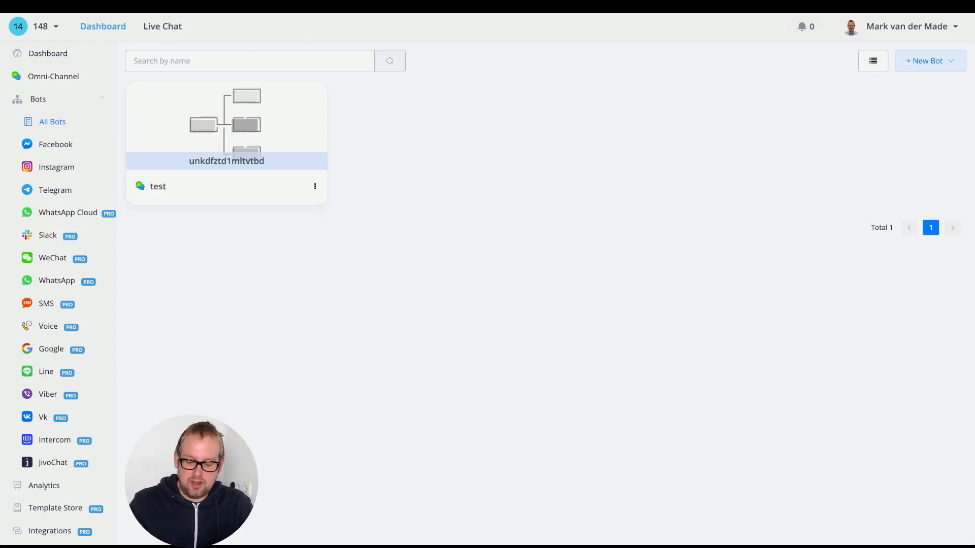
Open the copied share link, start installing the "agency template demo" template and review its required Google Sheets
{"action": "type", "text": "https://www.uchat.com.au/templates/avhnn?74iwweojh1t1datgv2rpilohk8k"}
{"action": "key", "text": "Return"}
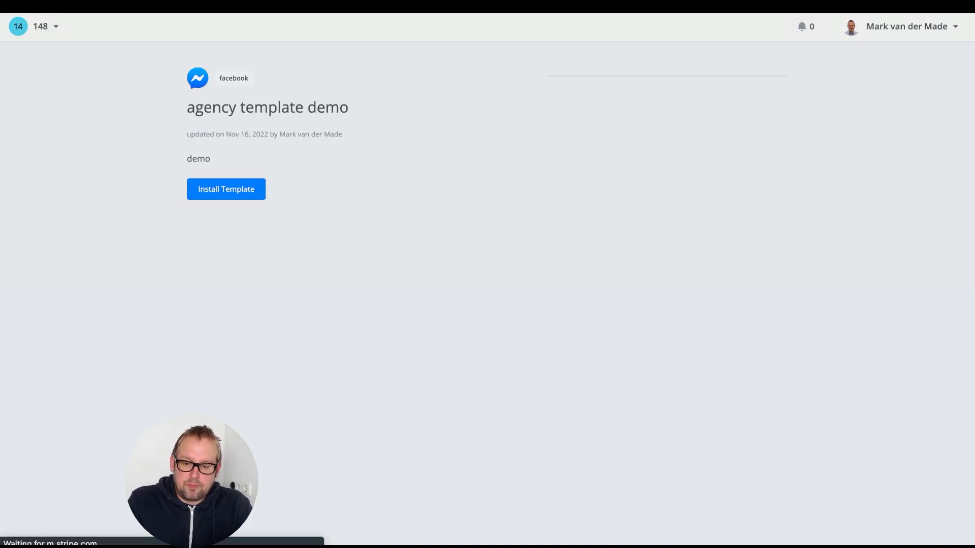
{"action": "left_click", "coordinate": [242, 194]}
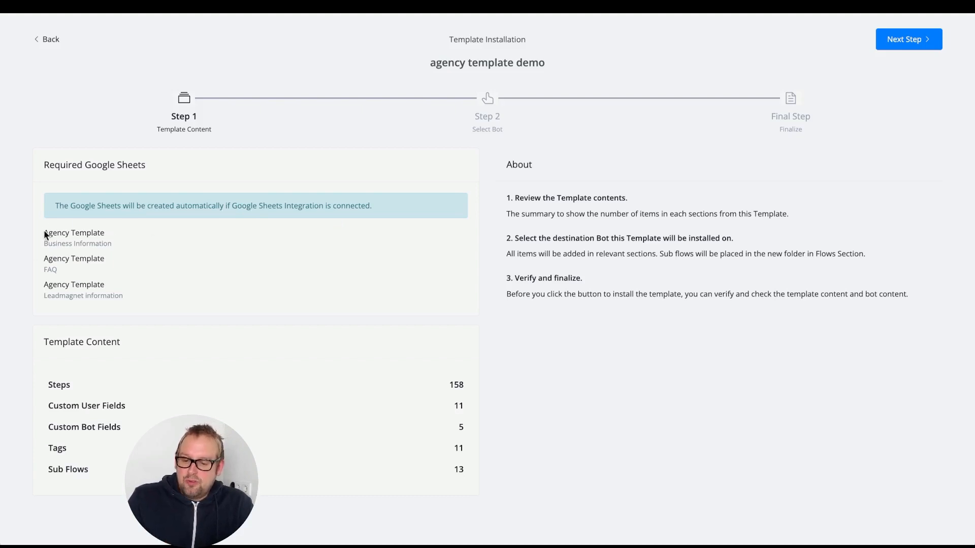
{"action": "left_click_drag", "start_coordinate": [44, 234], "coordinate": [141, 310]}
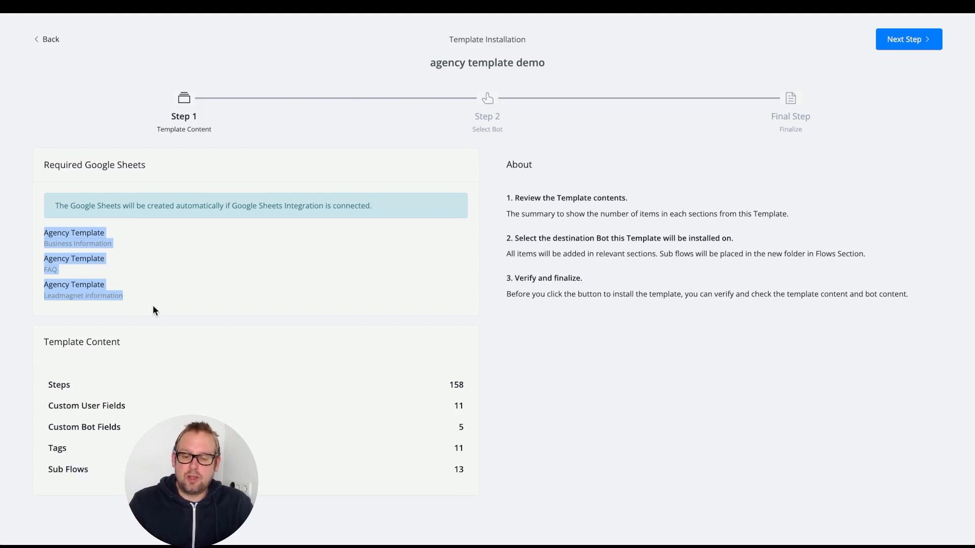
{"action": "left_click", "coordinate": [282, 269]}
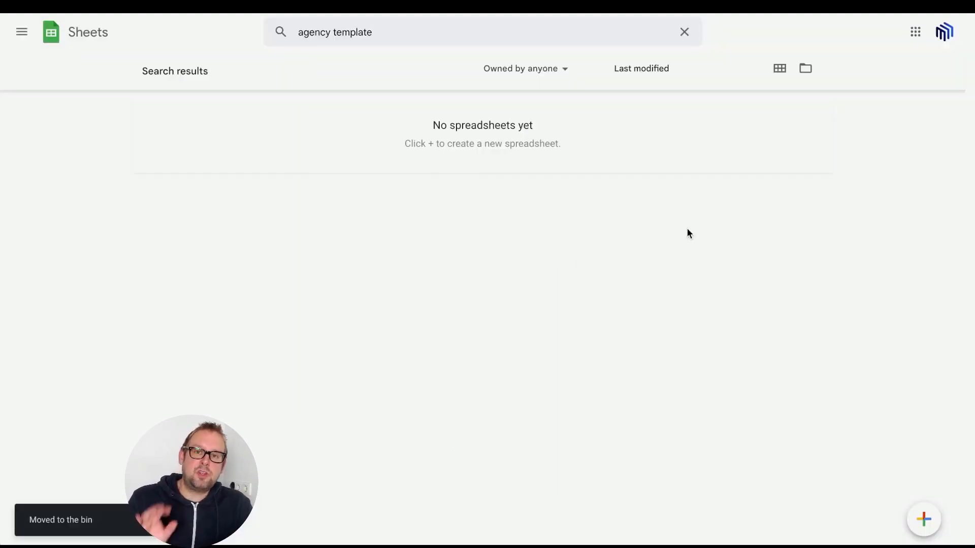
Switch to the Google Sheets search for "agency template" and check which Google account is signed in
{"action": "left_click", "coordinate": [944, 37]}
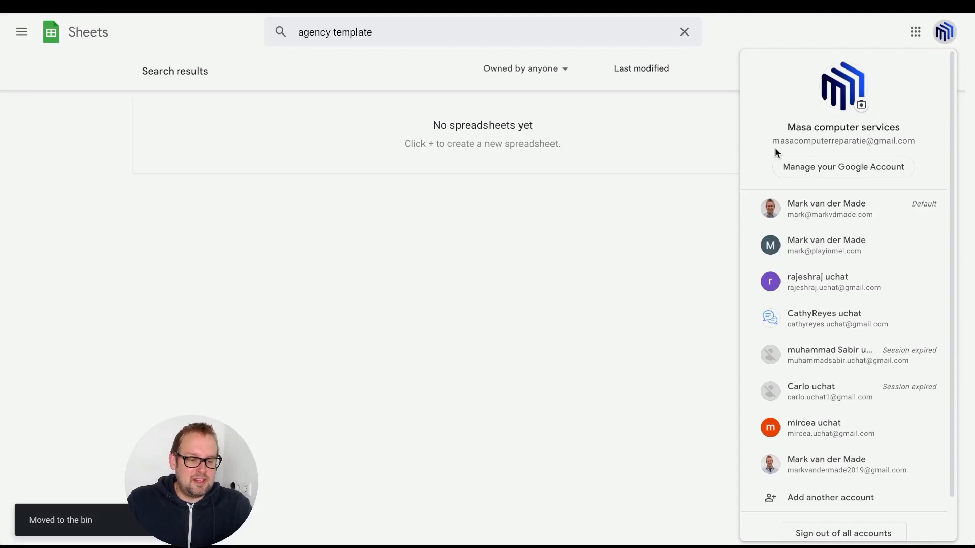
{"action": "left_click_drag", "start_coordinate": [771, 141], "coordinate": [941, 145]}
{"action": "left_click", "coordinate": [557, 113]}
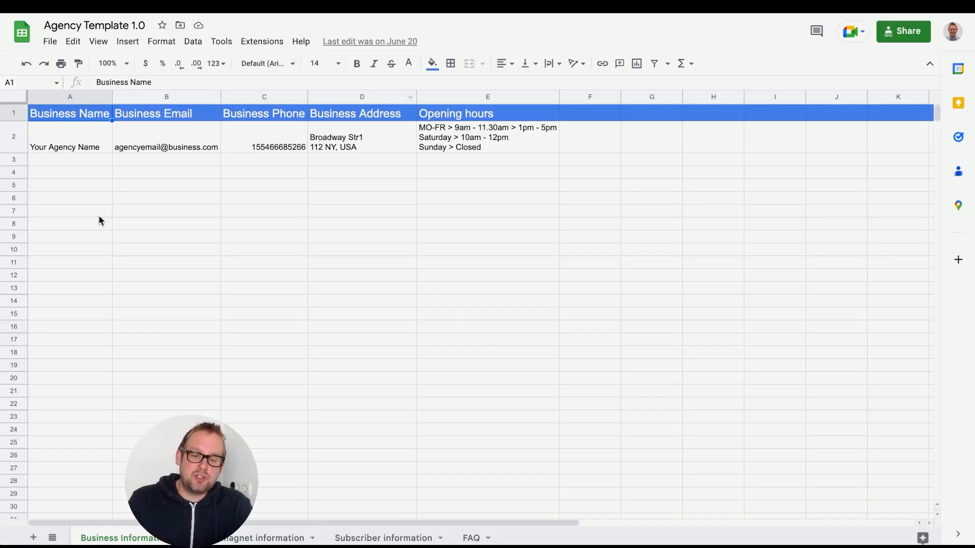
Look through the Leadmagnet information, Subscriber information, FAQ and Business Information worksheets of the source "Agency Template 1.0" spreadsheet
{"action": "left_click", "coordinate": [243, 541]}
{"action": "left_click", "coordinate": [394, 540]}
{"action": "left_click", "coordinate": [470, 539]}
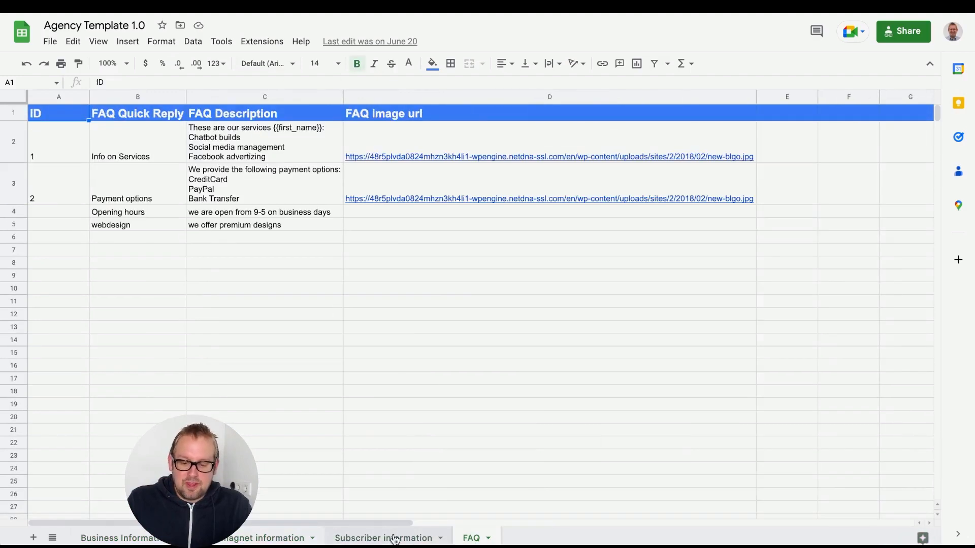
{"action": "left_click", "coordinate": [400, 539]}
{"action": "left_click", "coordinate": [274, 539]}
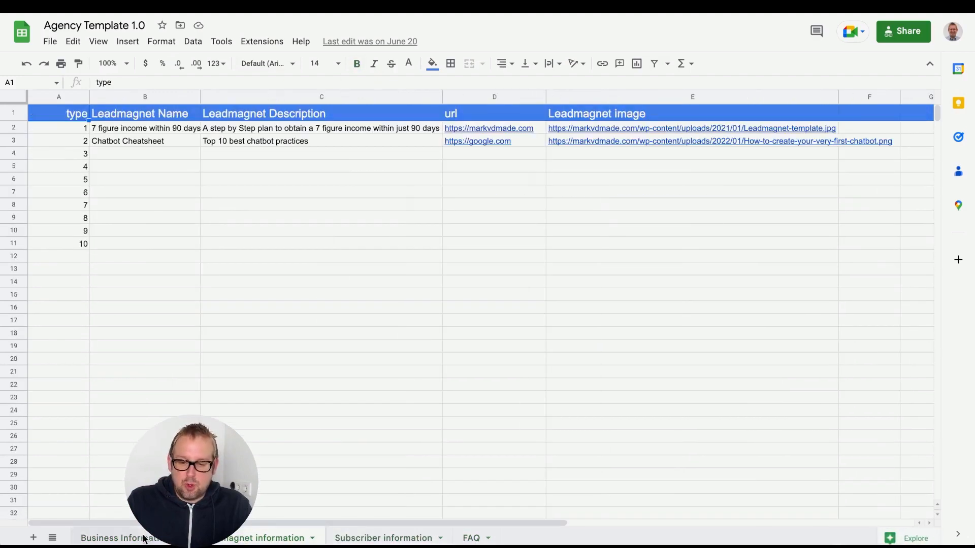
{"action": "left_click", "coordinate": [117, 538]}
{"action": "left_click", "coordinate": [292, 359]}
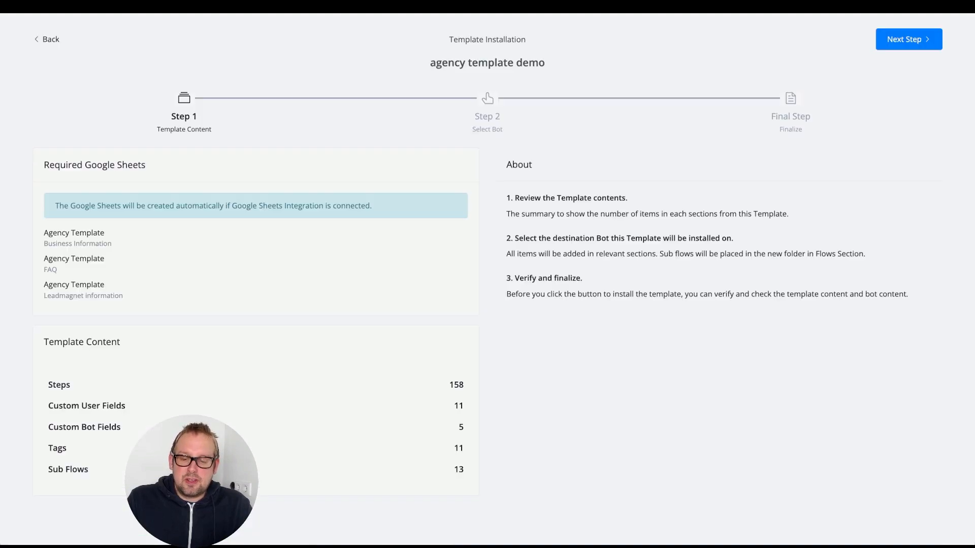
Install the template into the "test" bot, leaving the template fields empty, and open that bot's list of flows
{"action": "left_click", "coordinate": [907, 45]}
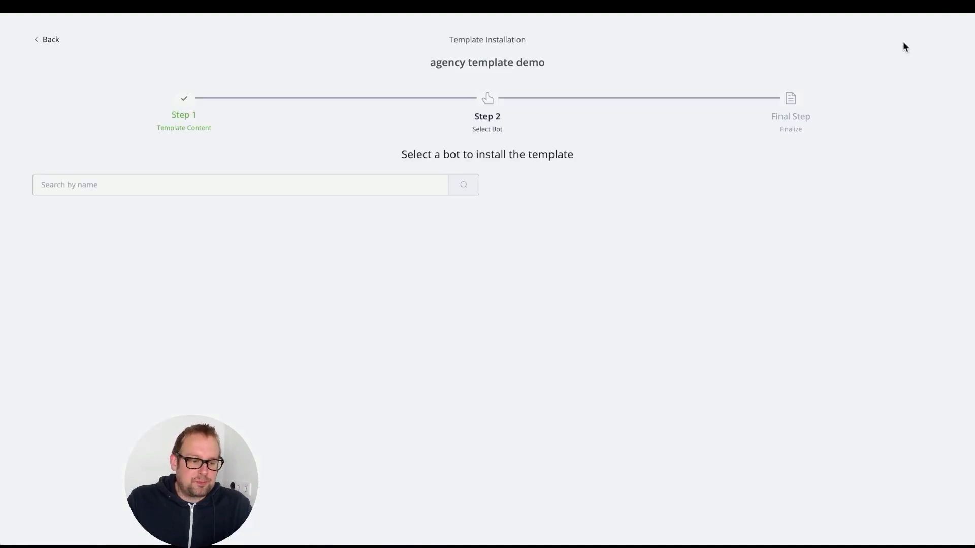
{"action": "left_click", "coordinate": [81, 230]}
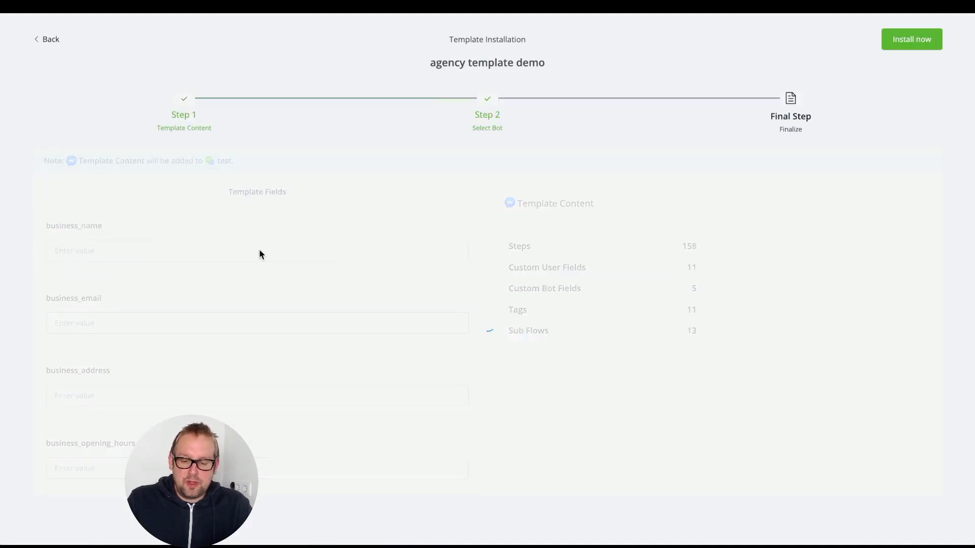
{"action": "left_click", "coordinate": [895, 34]}
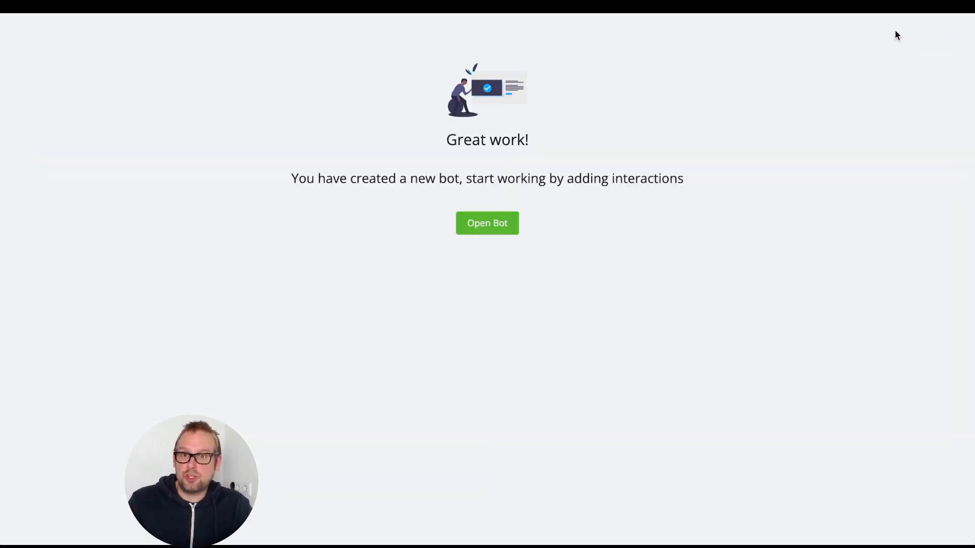
{"action": "left_click", "coordinate": [497, 230]}
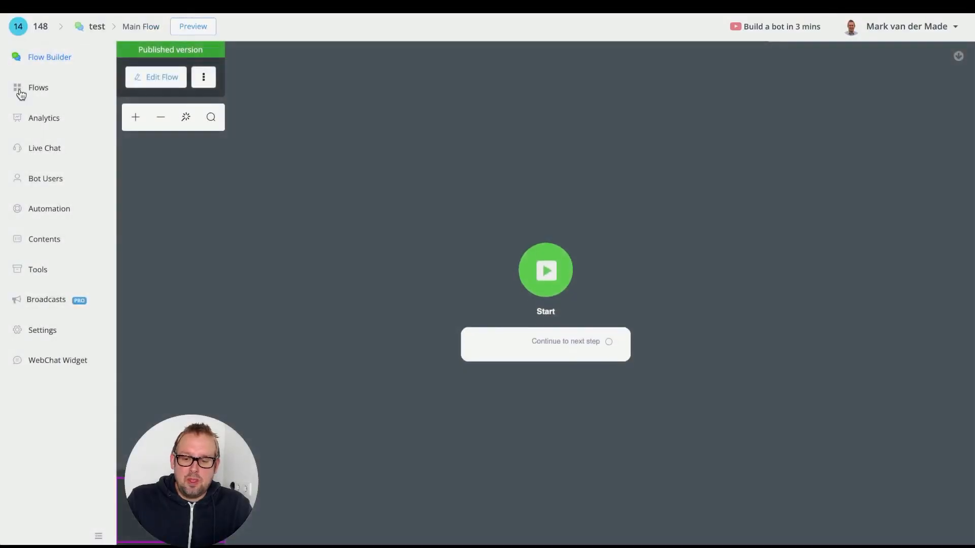
{"action": "left_click", "coordinate": [36, 89]}
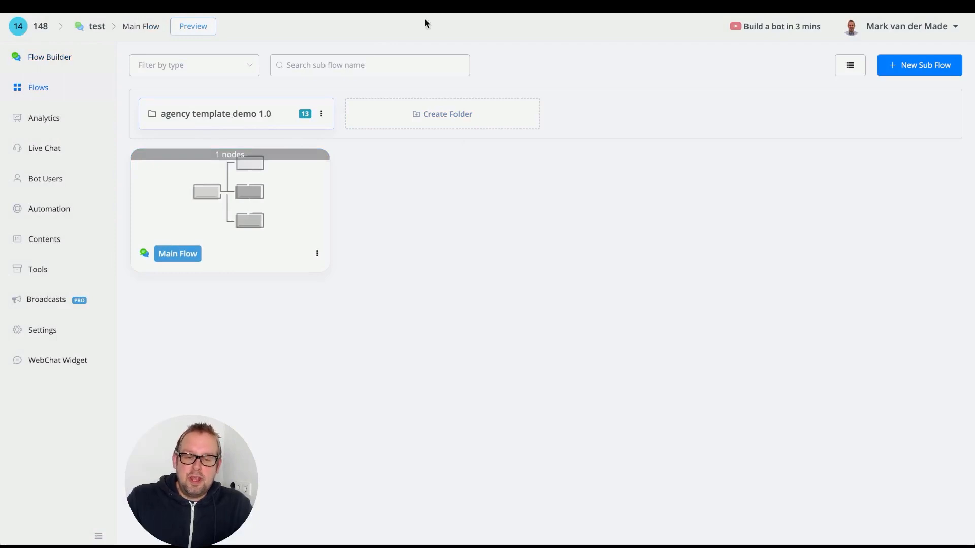
Switch to Google Sheets, open the new "Agency Template" spreadsheet and review the sample data in its worksheets
{"action": "left_click", "coordinate": [416, 4]}
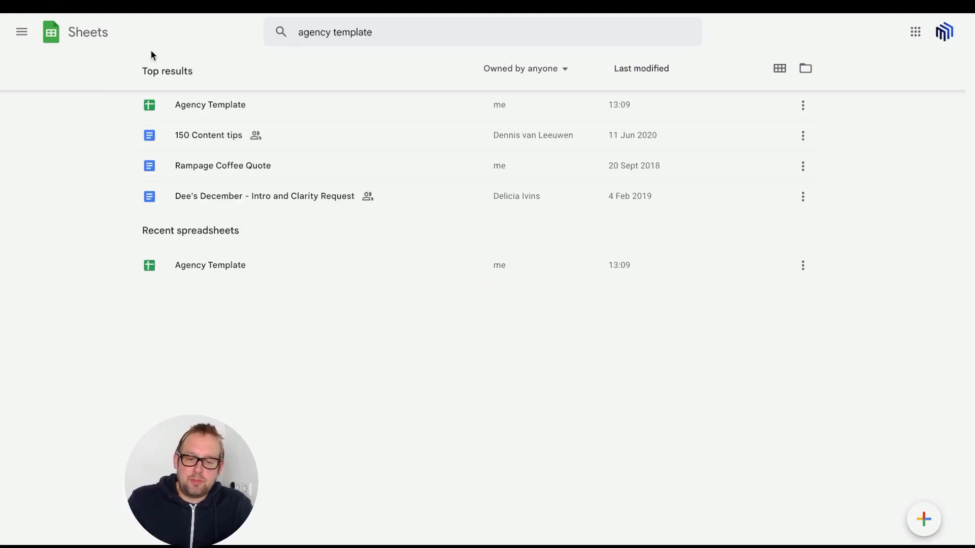
{"action": "left_click", "coordinate": [215, 106]}
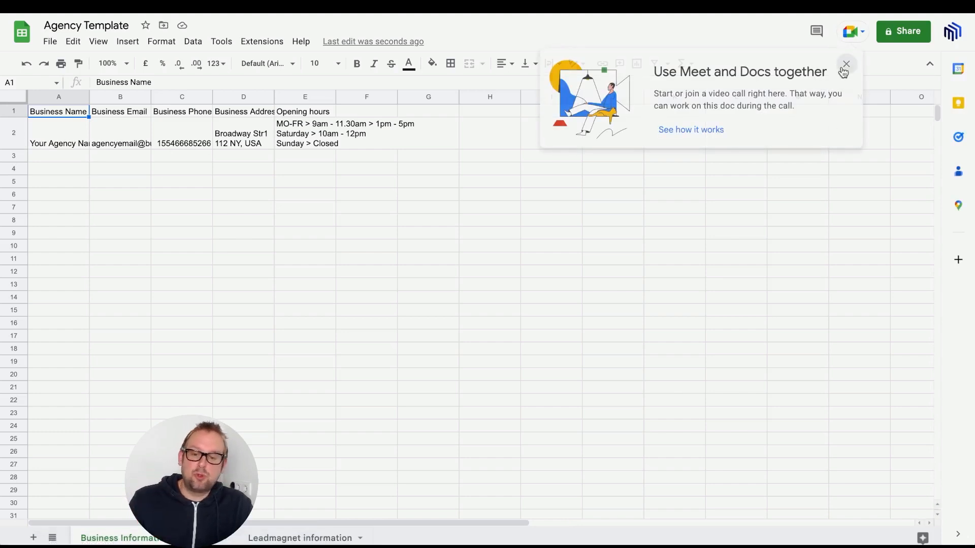
{"action": "left_click", "coordinate": [845, 67]}
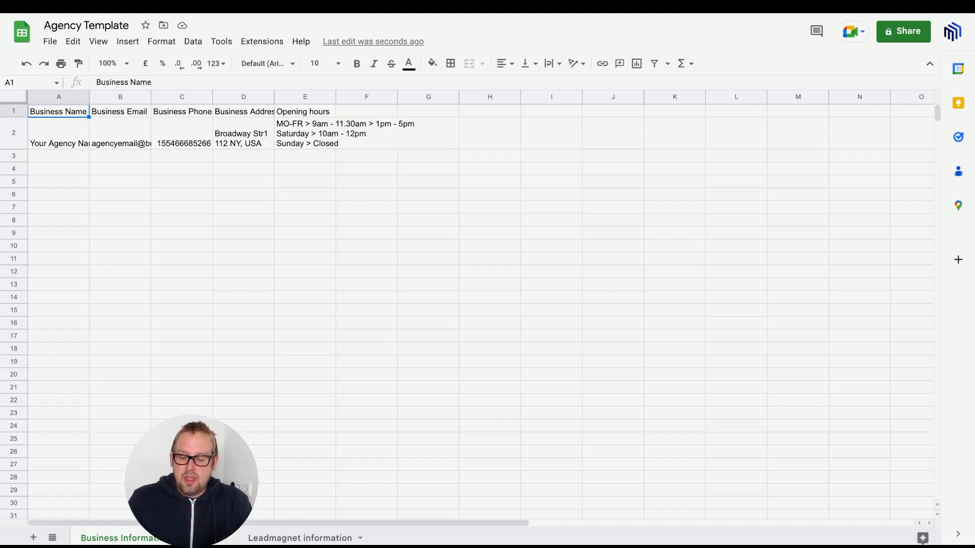
{"action": "left_click", "coordinate": [219, 539]}
{"action": "left_click", "coordinate": [308, 538]}
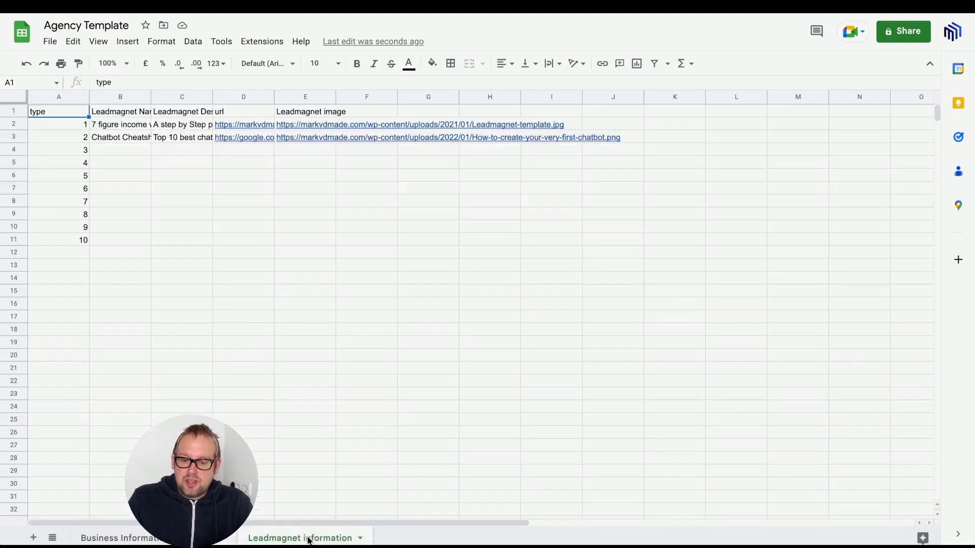
{"action": "left_click", "coordinate": [276, 390]}
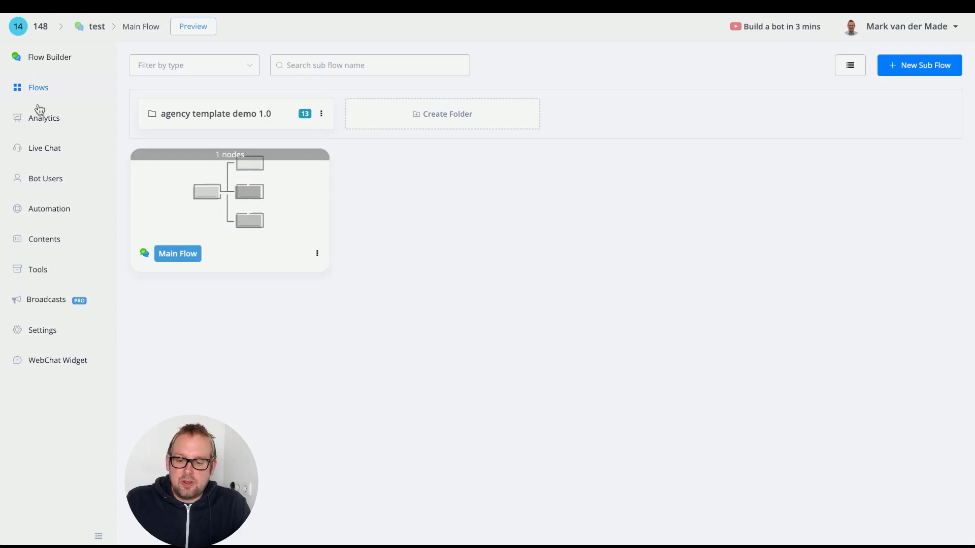
Open the FAQ sub flow from the "agency template demo 1.0" folder for editing and show the "Remove tag and fetch FAQs" node's Google Sheets settings
{"action": "left_click", "coordinate": [239, 113]}
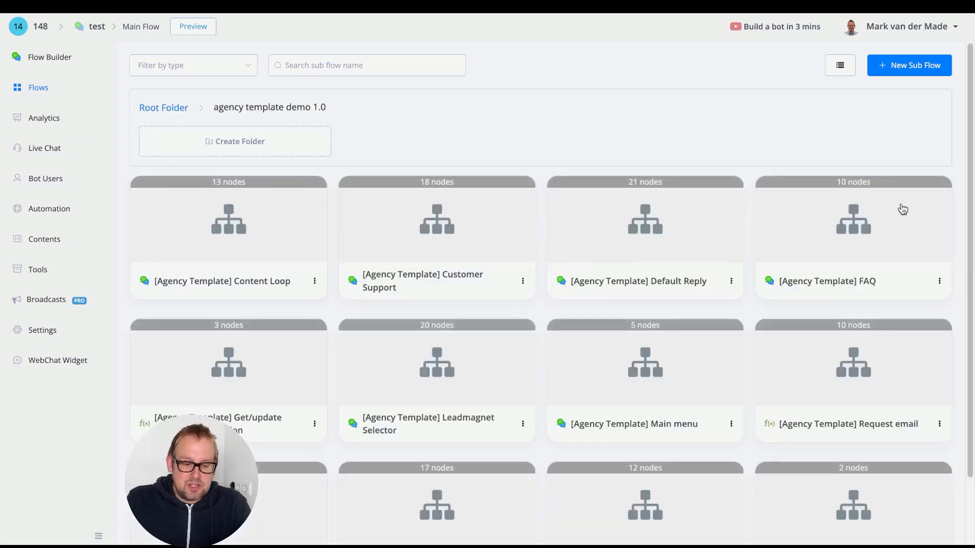
{"action": "left_click", "coordinate": [870, 251]}
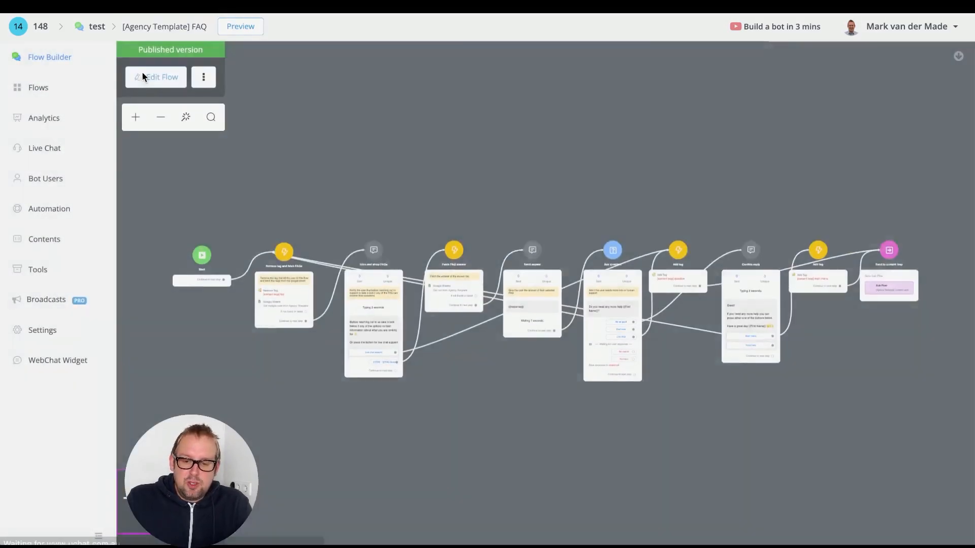
{"action": "left_click", "coordinate": [145, 76]}
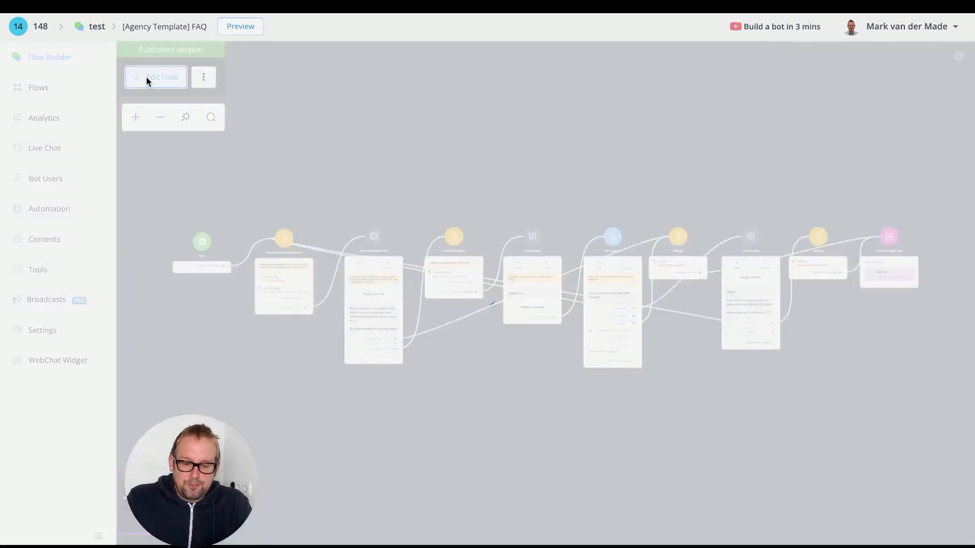
{"action": "scroll", "coordinate": [297, 336], "scroll_direction": "up", "scroll_amount": 5}
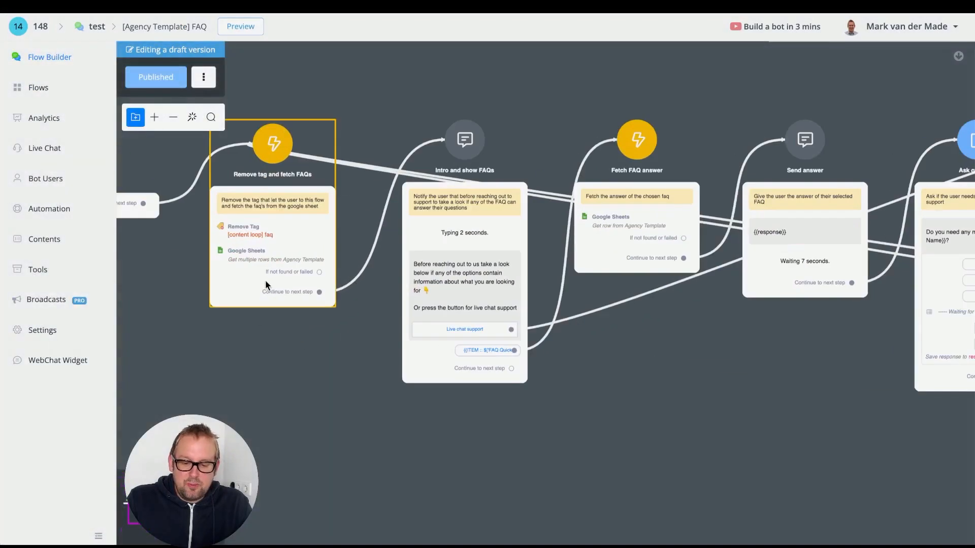
{"action": "left_click", "coordinate": [265, 279]}
{"action": "left_click", "coordinate": [845, 254]}
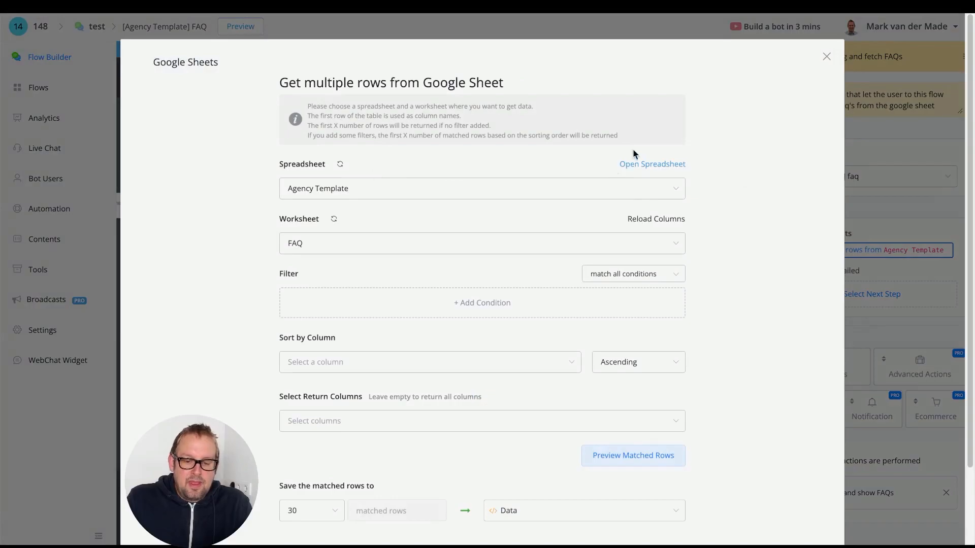
Check the spreadsheet linked to the Google Sheets action and its Google account, and leave the action settings without saving
{"action": "left_click", "coordinate": [651, 165]}
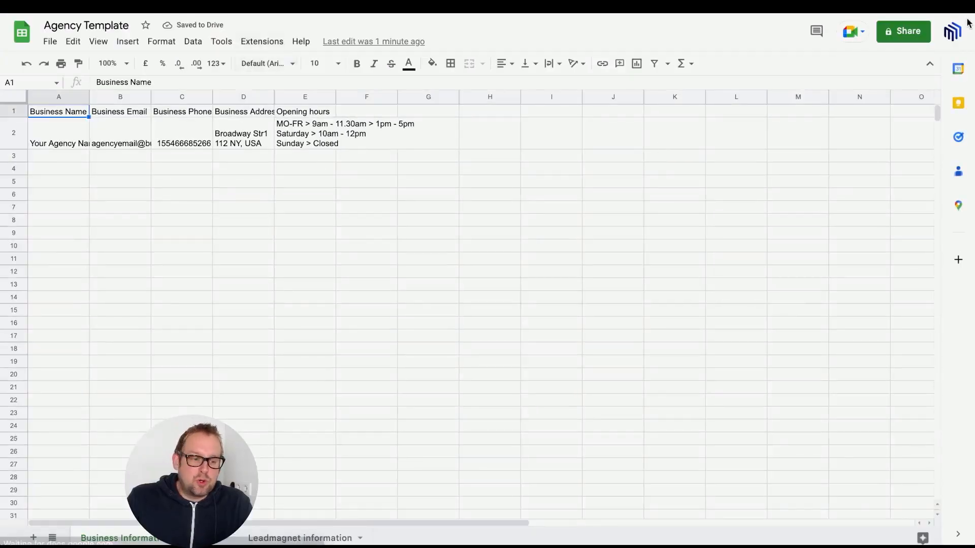
{"action": "left_click", "coordinate": [953, 42]}
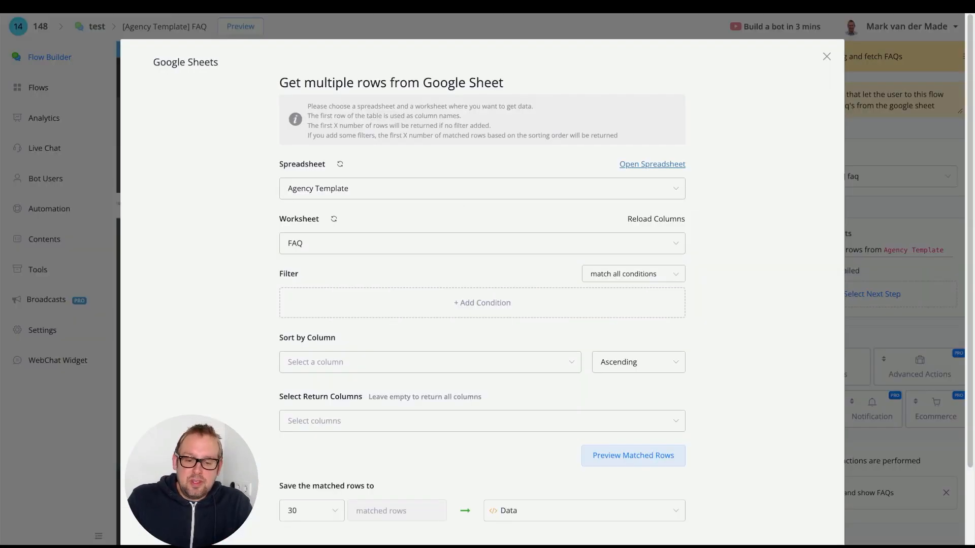
{"action": "scroll", "coordinate": [583, 318], "scroll_direction": "down", "scroll_amount": 2}
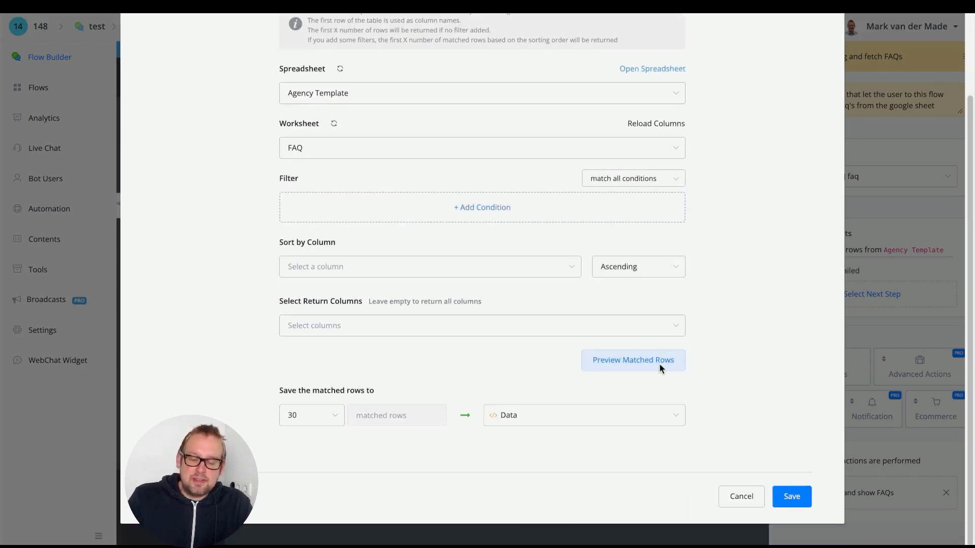
{"action": "left_click", "coordinate": [745, 499]}
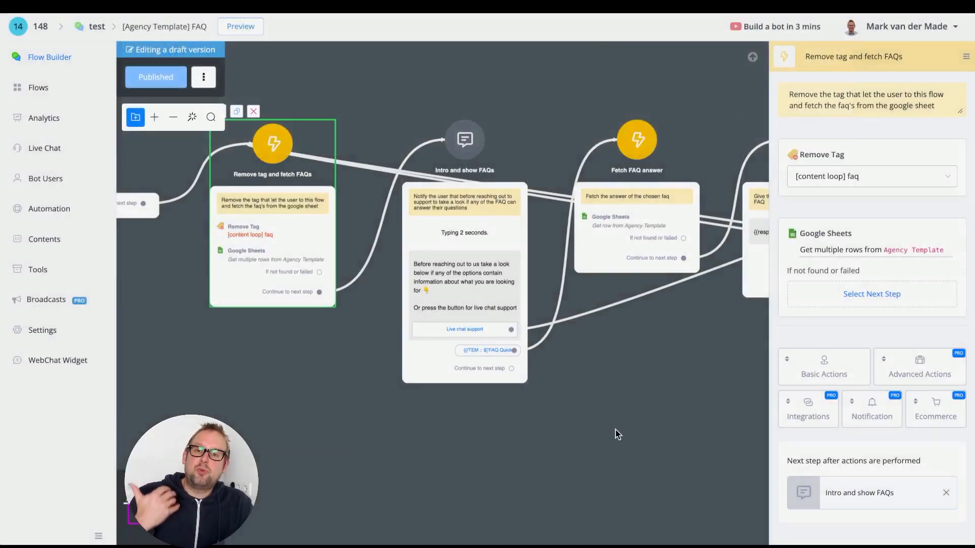
{"action": "scroll", "coordinate": [616, 433], "scroll_direction": "down", "scroll_amount": 3}
{"action": "left_click_drag", "start_coordinate": [628, 431], "coordinate": [476, 373]}
{"action": "scroll", "coordinate": [476, 375], "scroll_direction": "down", "scroll_amount": 2}
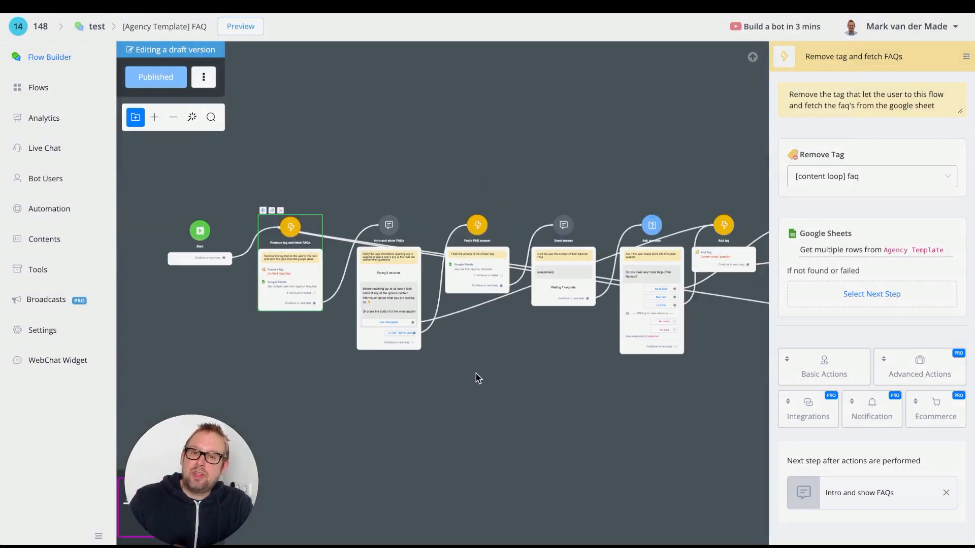